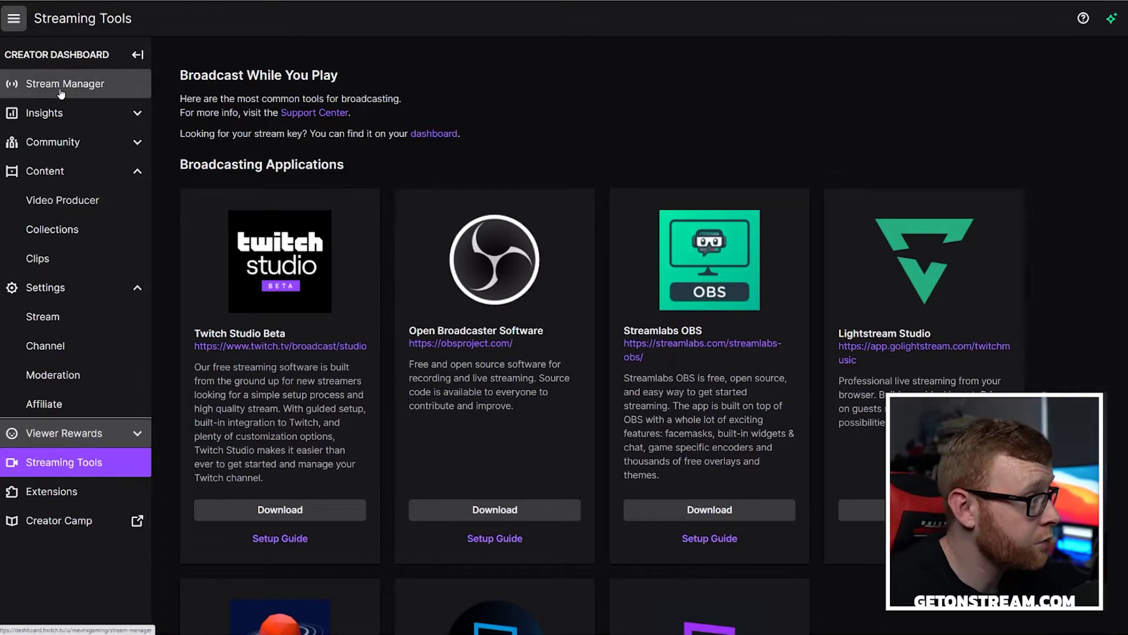
- Expand Viewer Rewards in the Creator Dashboard sidebar to reveal Channel Points, Emotes and Drops
click(83, 435)
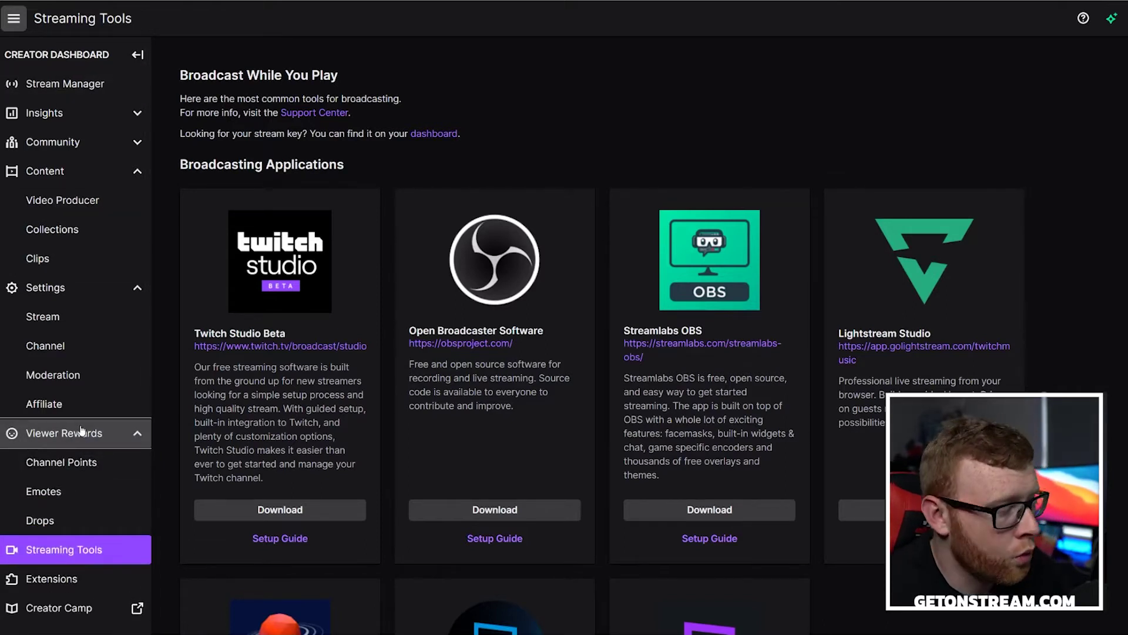
- Delete the existing TTS reward in Manage Rewards & Challenges and start a new custom reward
click(81, 468)
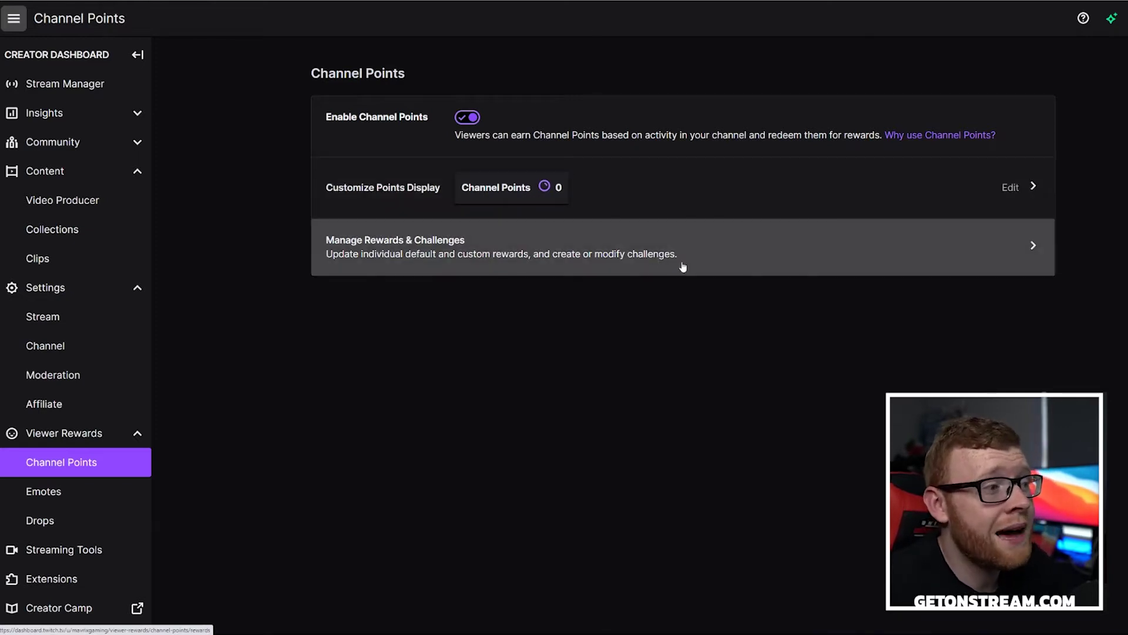
click(1021, 252)
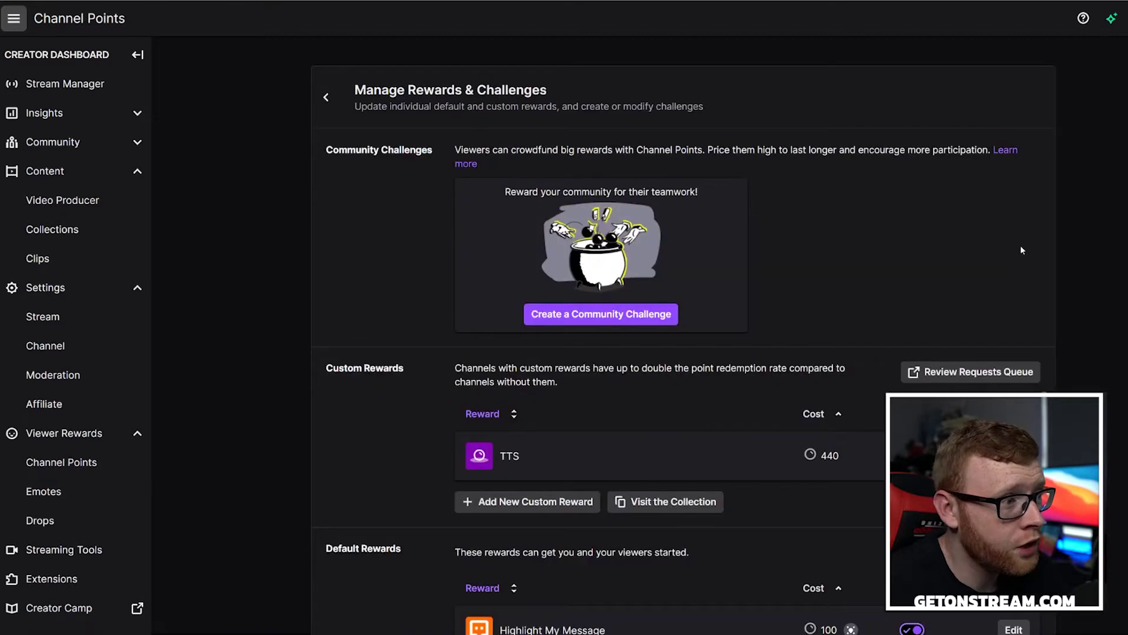
scroll(1020, 247, down, 4)
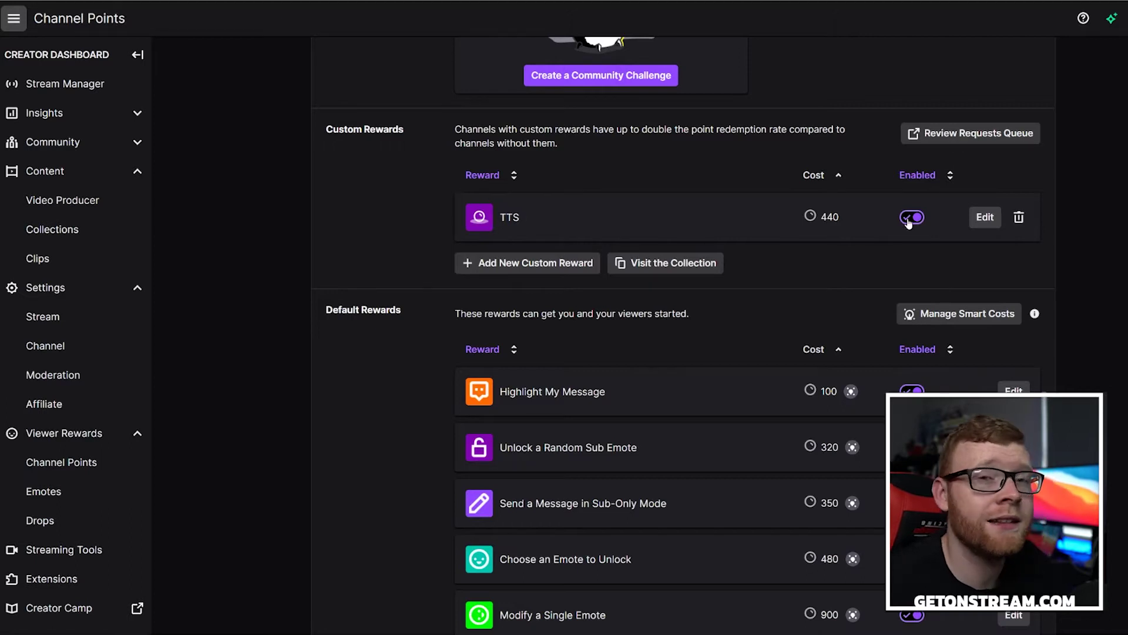
click(1018, 217)
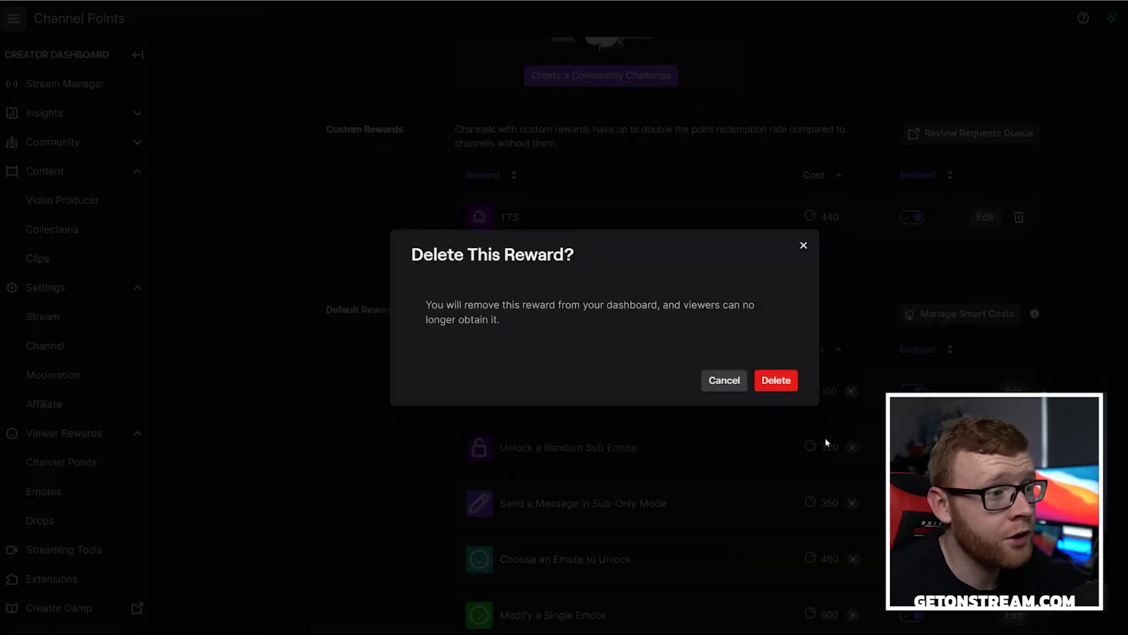
click(776, 380)
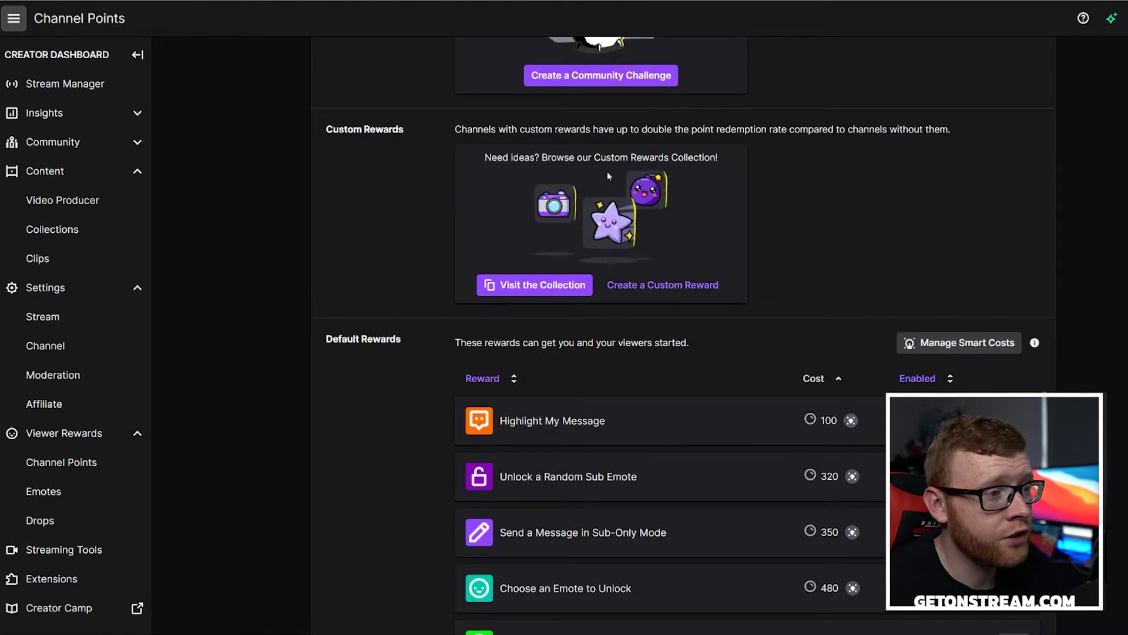
click(685, 283)
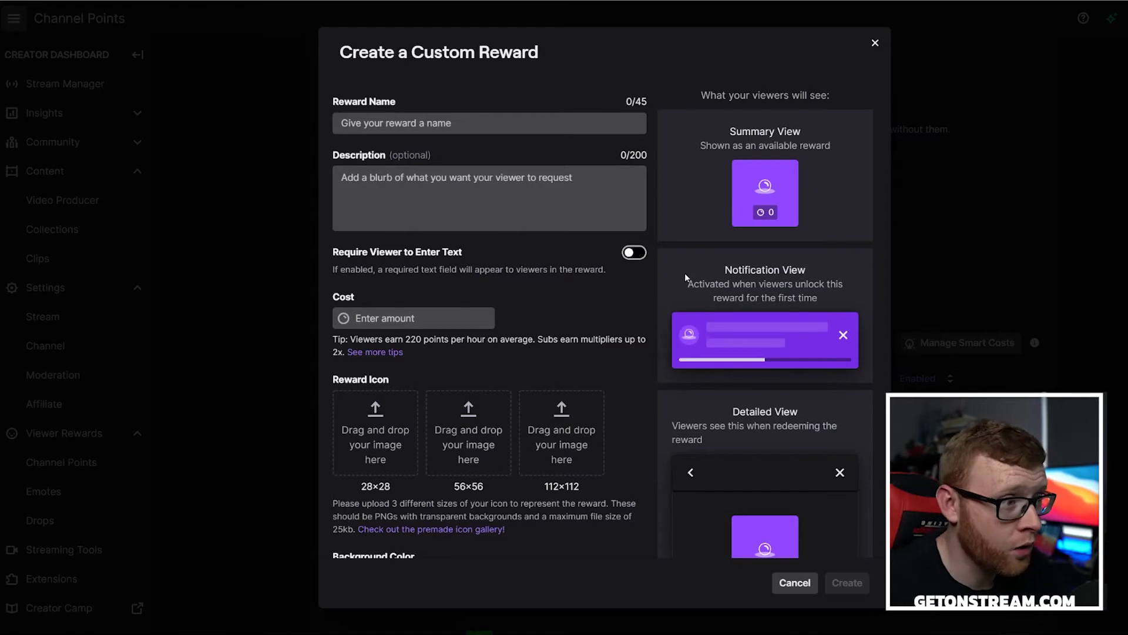
- Name the reward 'TTS' with description 'Redeem Your channel points for Text To Speech.'
click(437, 118)
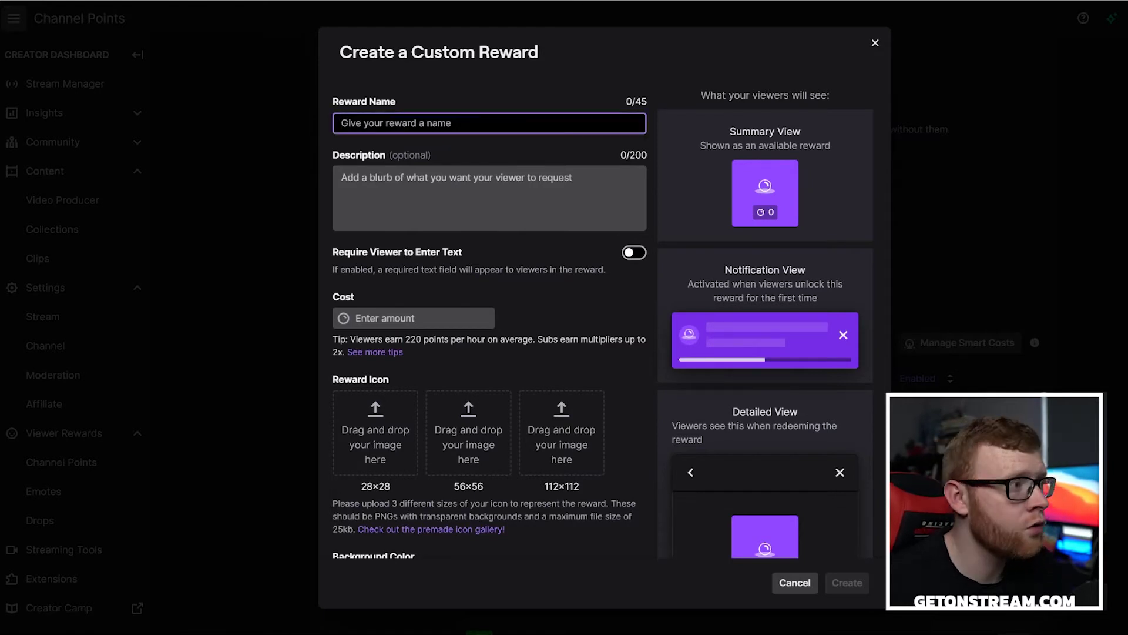
text(TT)
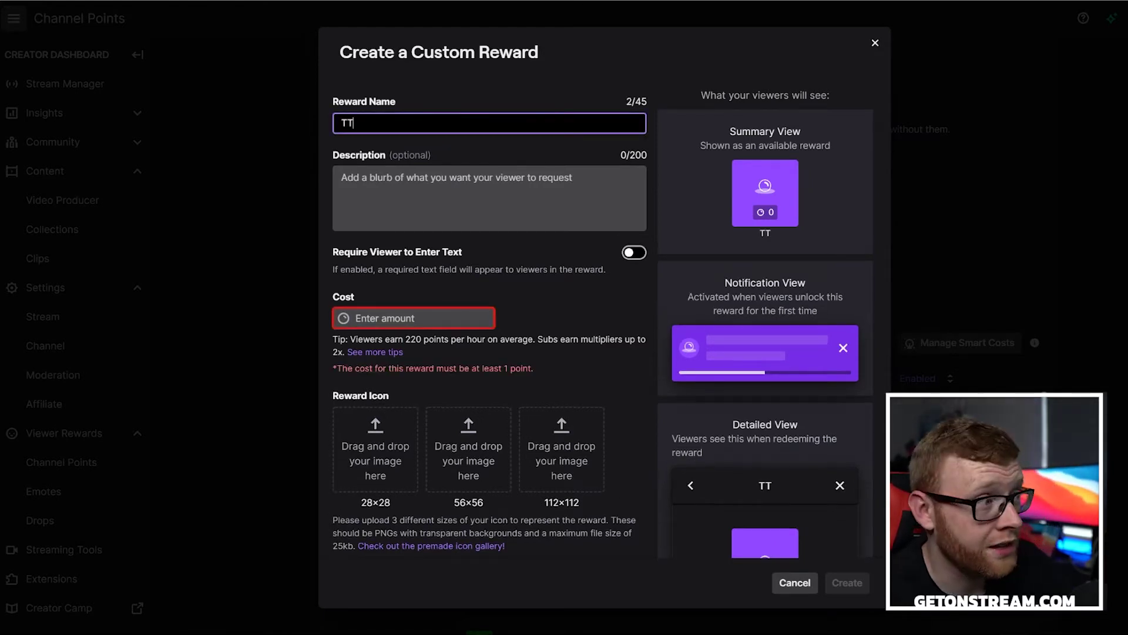
text(S)
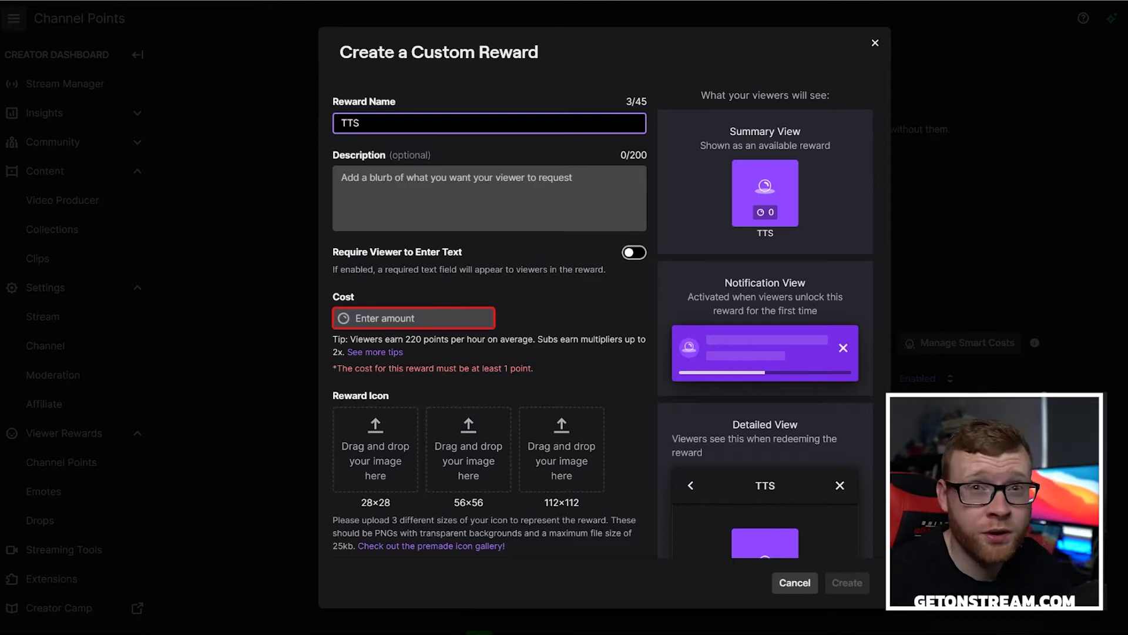
click(481, 170)
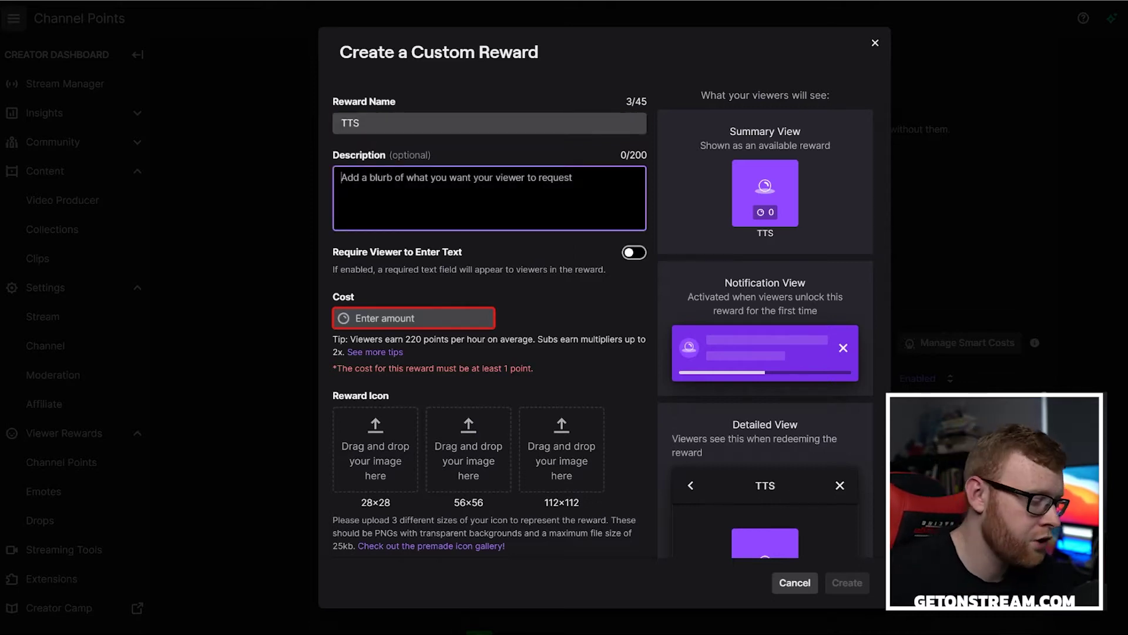
text(Te)
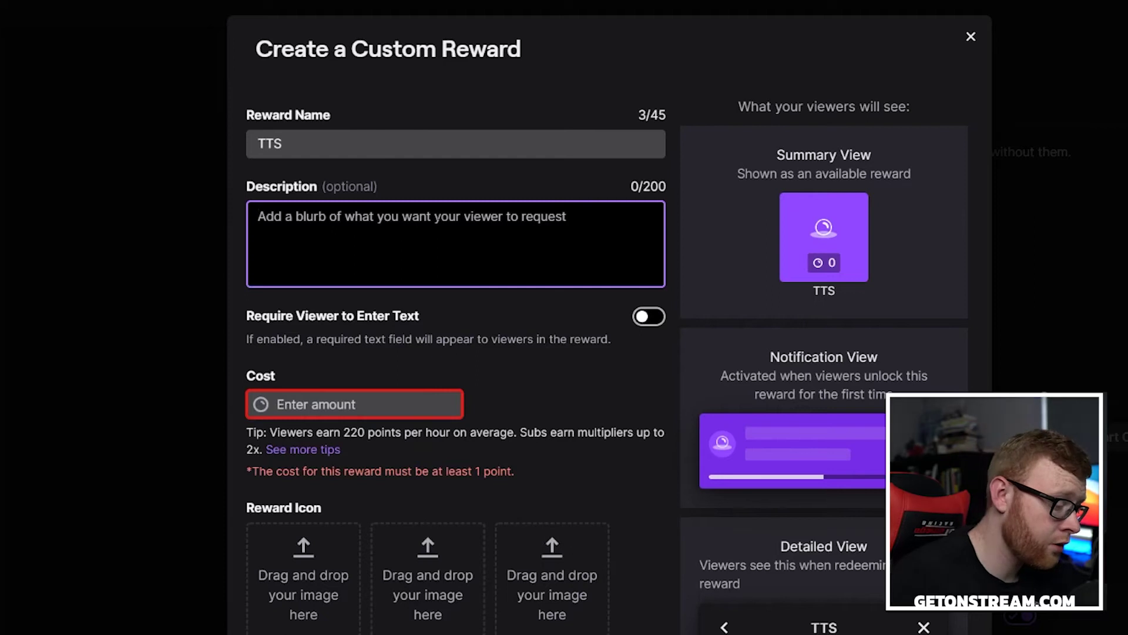
text(Redeem)
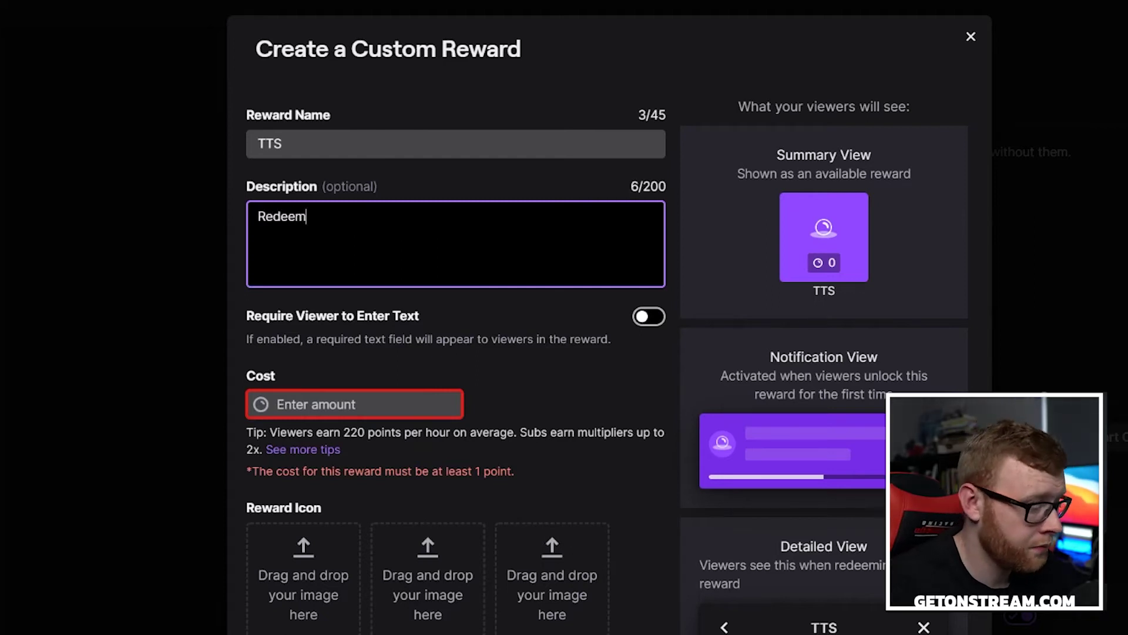
text( Your channel )
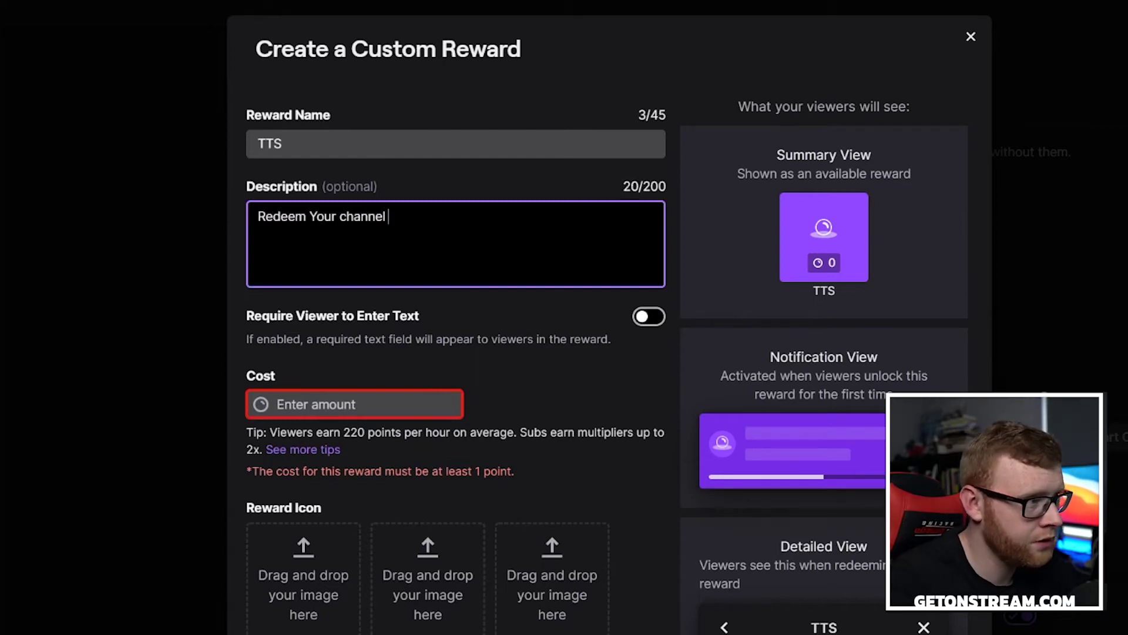
text(points for )
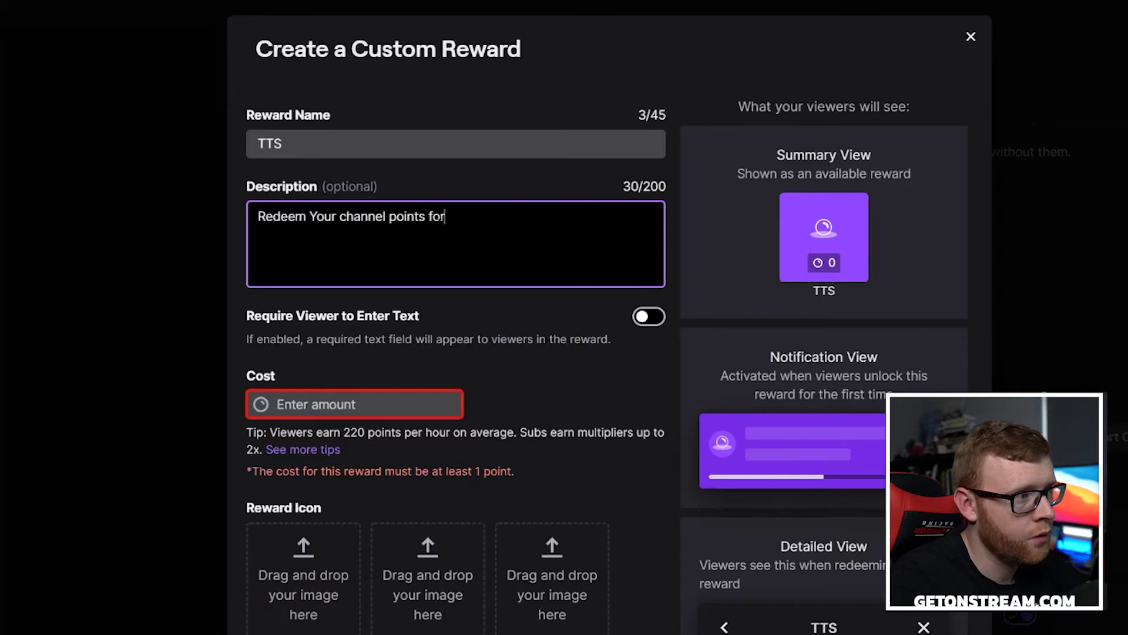
text(Text To )
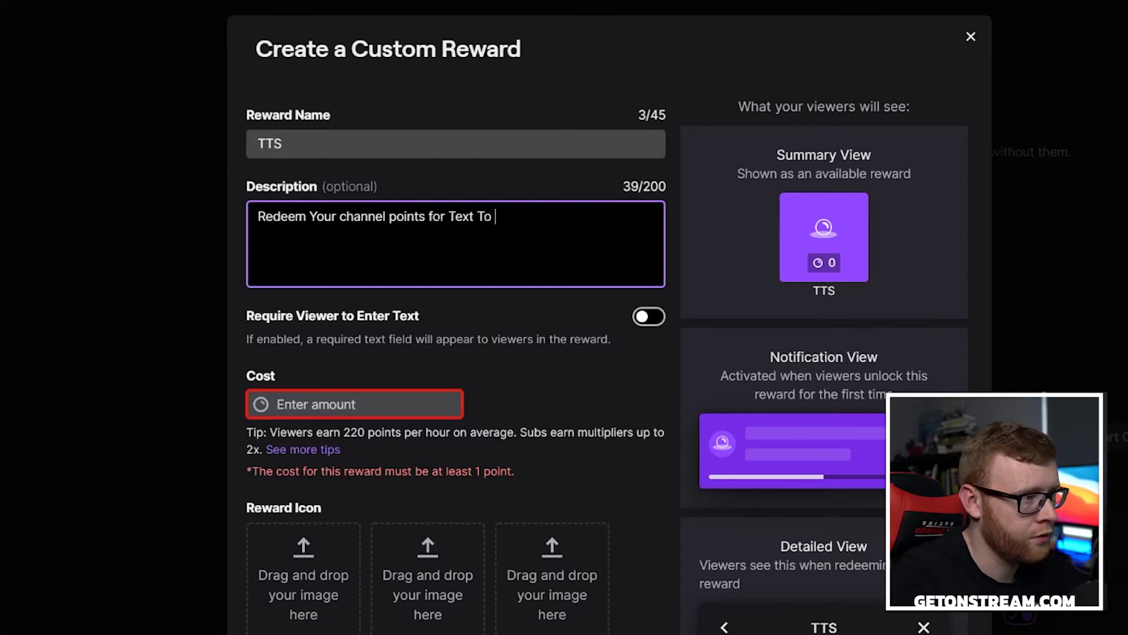
text(Speech)
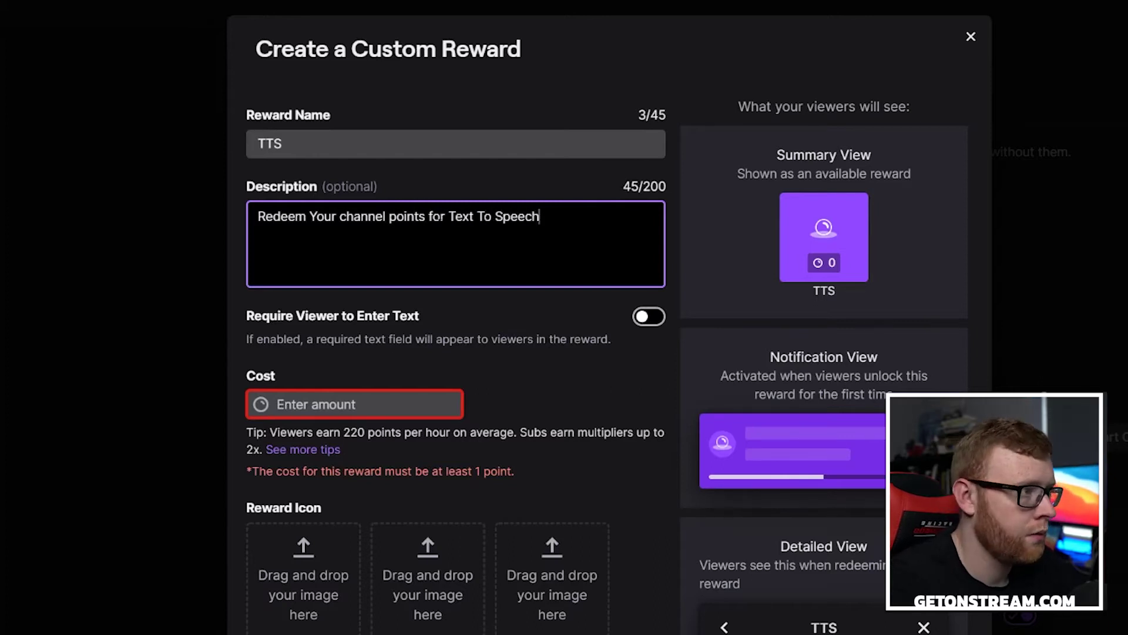
text(.)
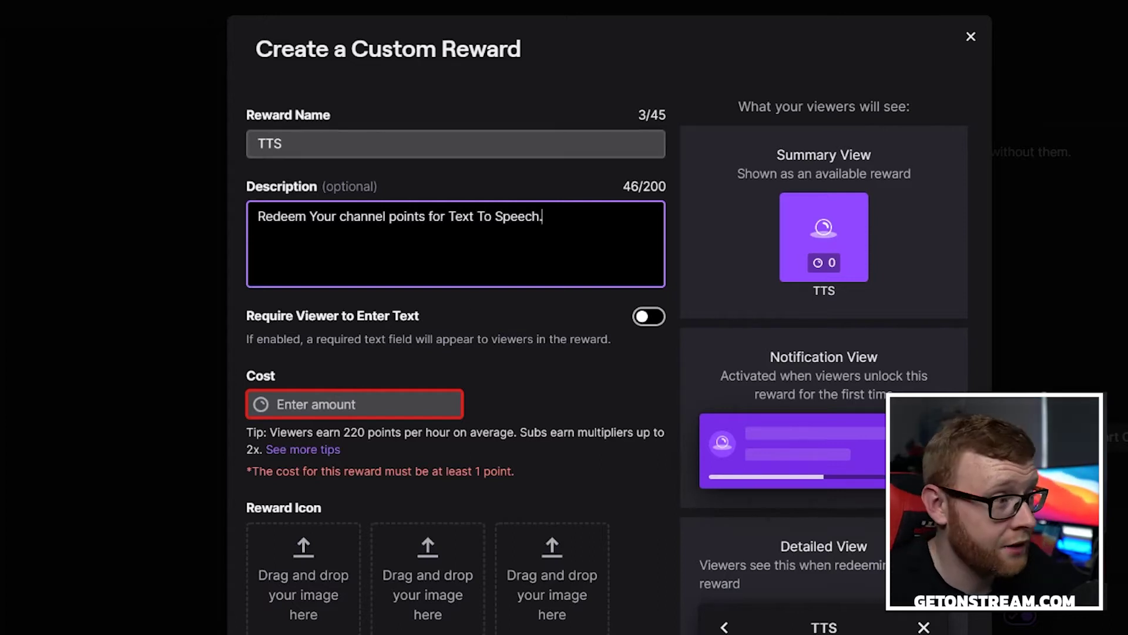
- Require viewers to enter text and set the reward cost to 400
click(649, 316)
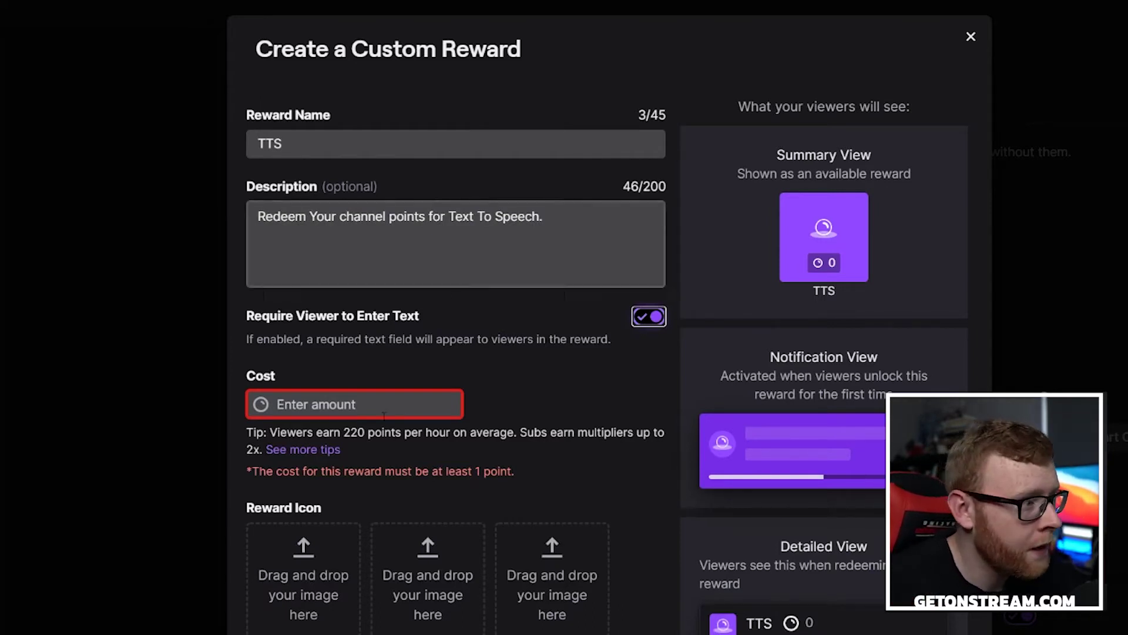
key(Tab)
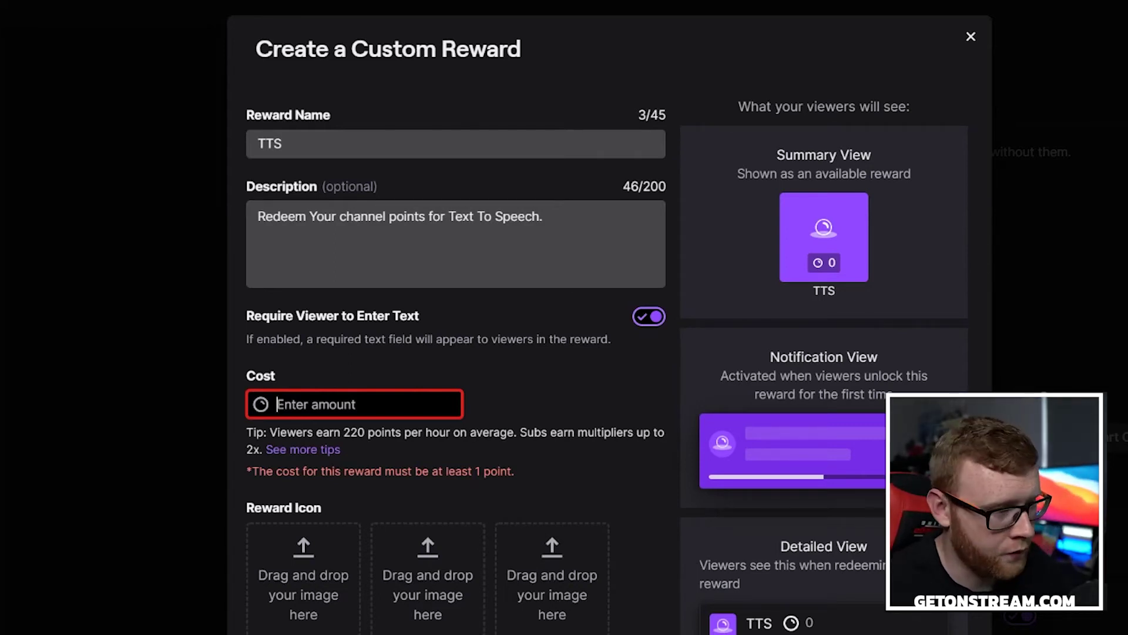
text(400)
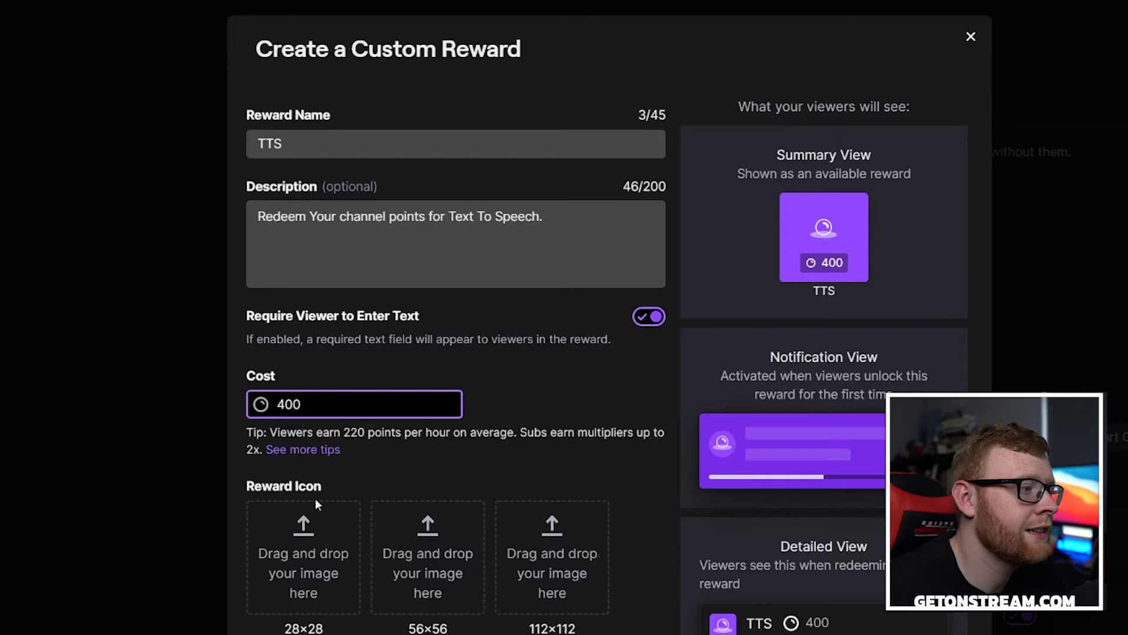
scroll(432, 504, down, 4)
- Enable Cooldown & Limits with a 1-hour cooldown
scroll(475, 454, up, 2)
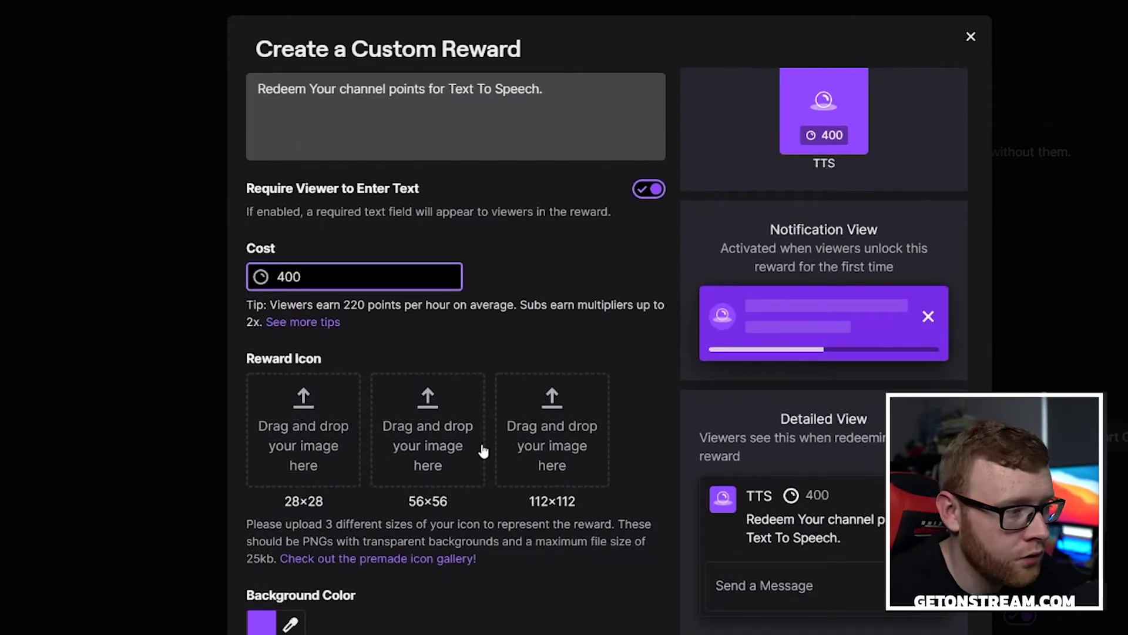
scroll(458, 251, down, 5)
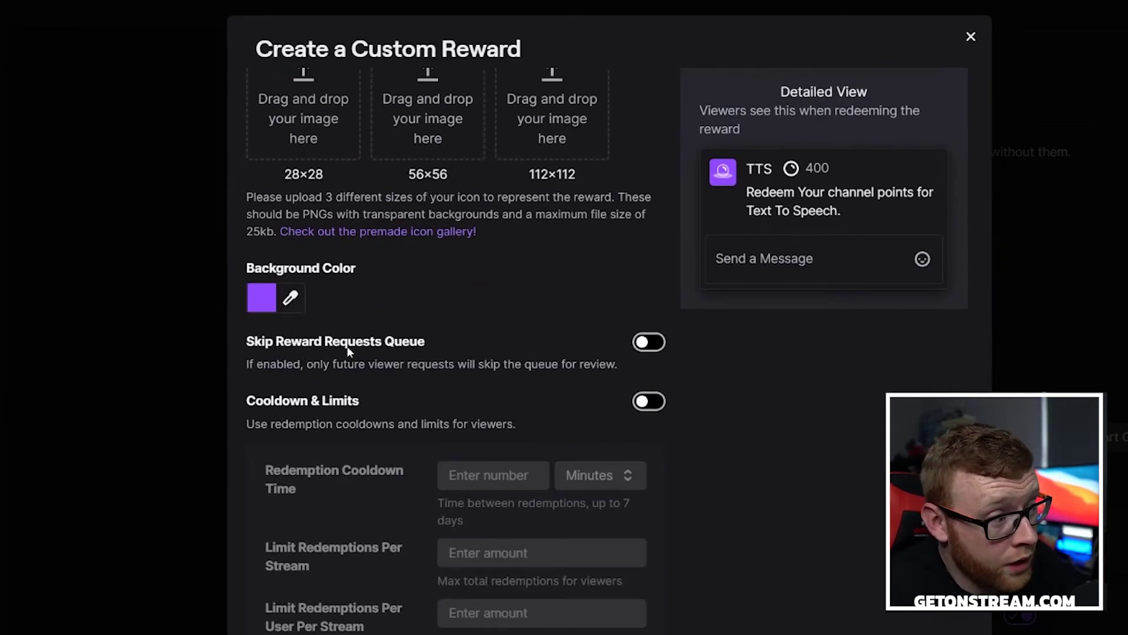
click(649, 401)
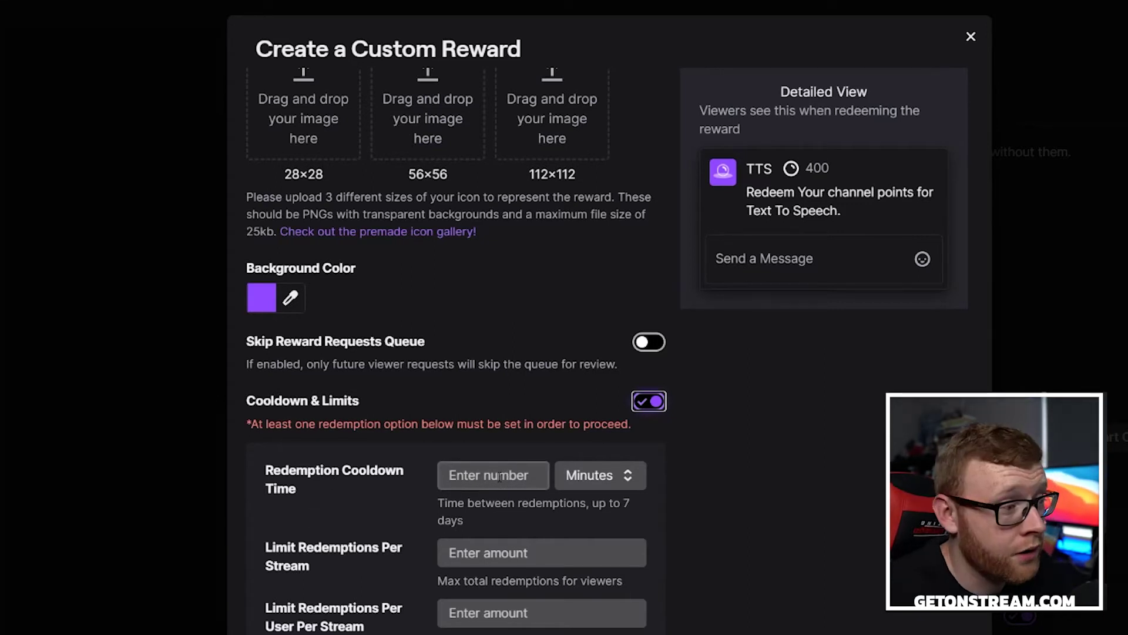
click(593, 474)
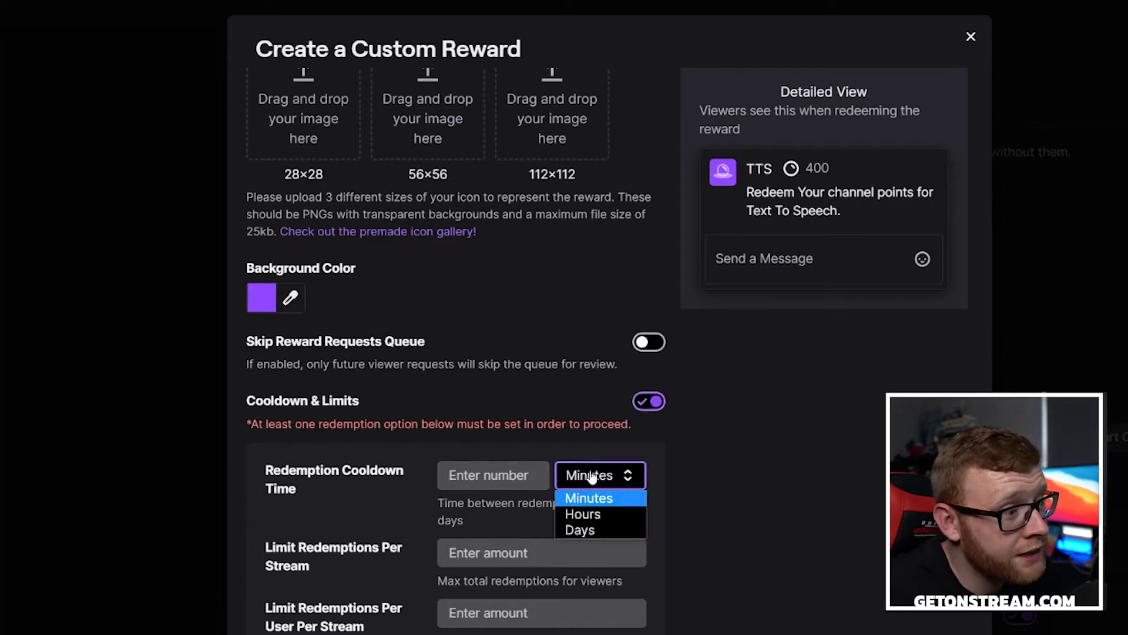
click(615, 516)
text(1)
click(708, 468)
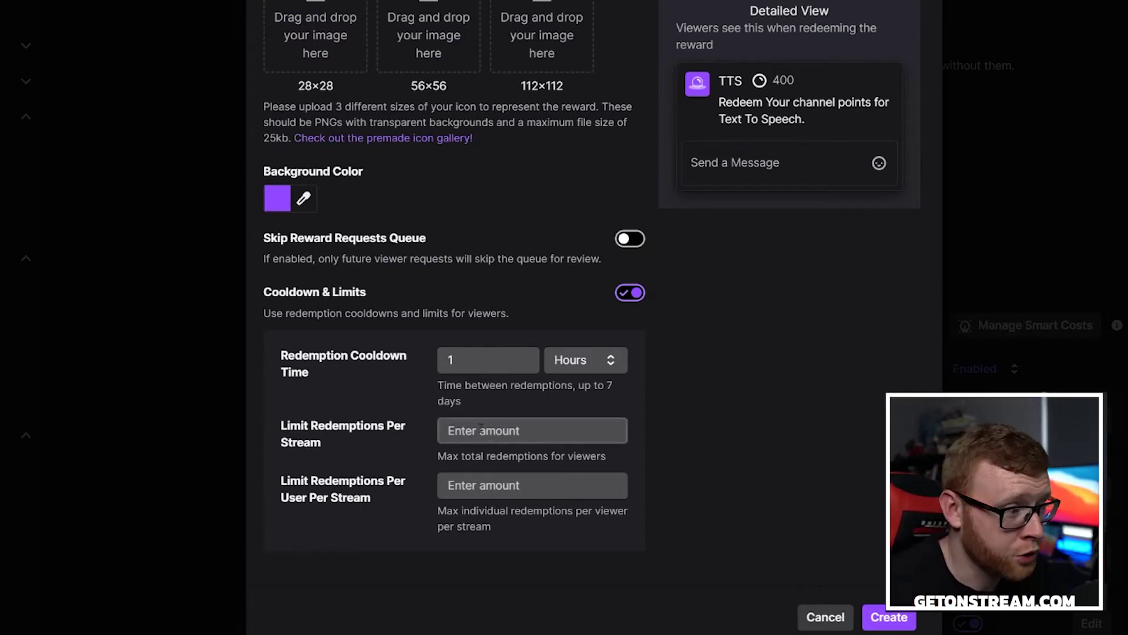
- Limit redemptions to 100 per stream and 3 per user, then create the reward
click(611, 431)
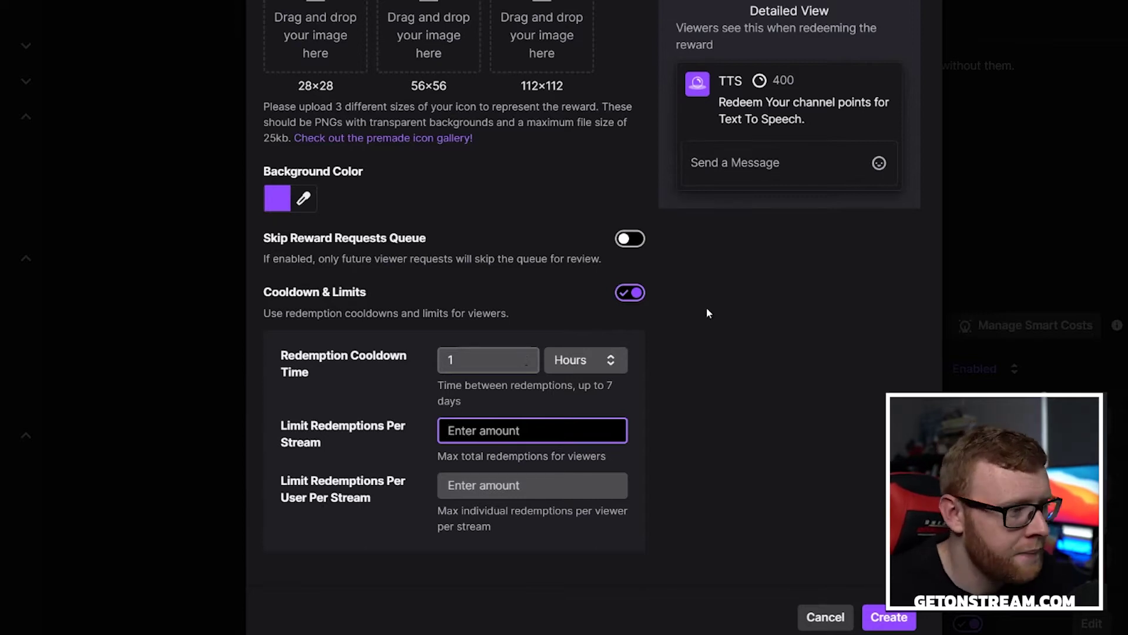
text(100)
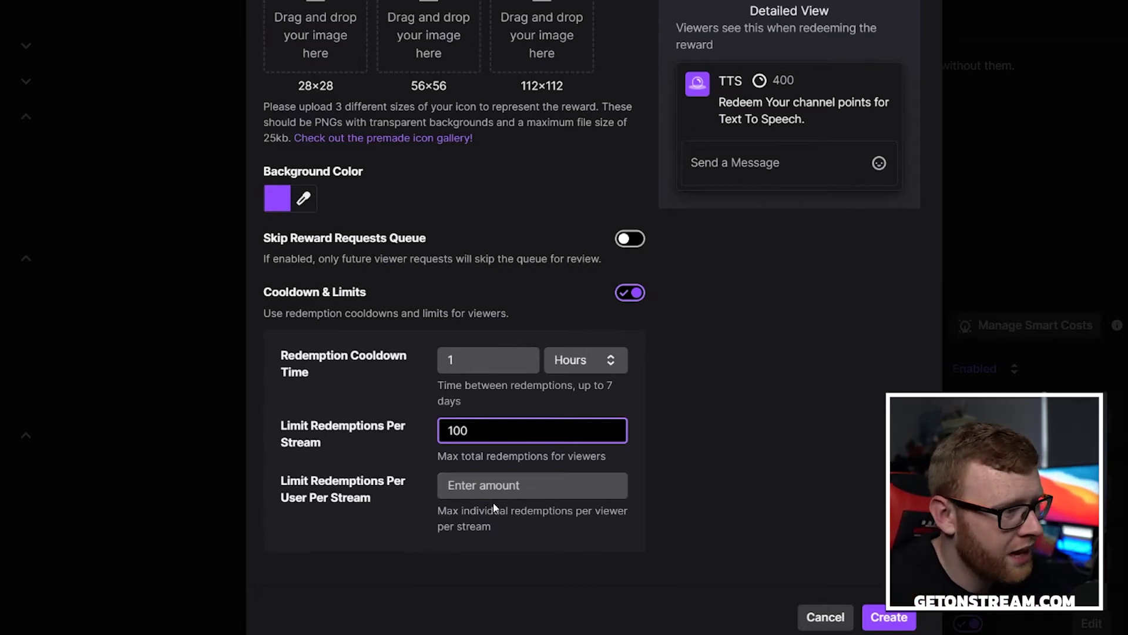
click(500, 485)
text(3)
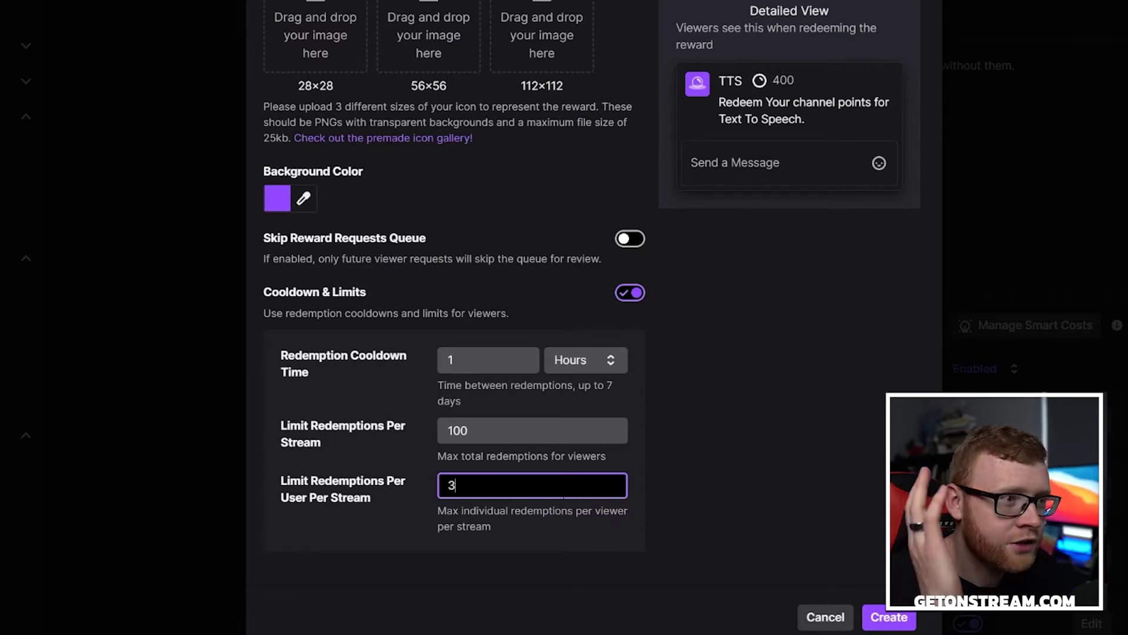
click(696, 460)
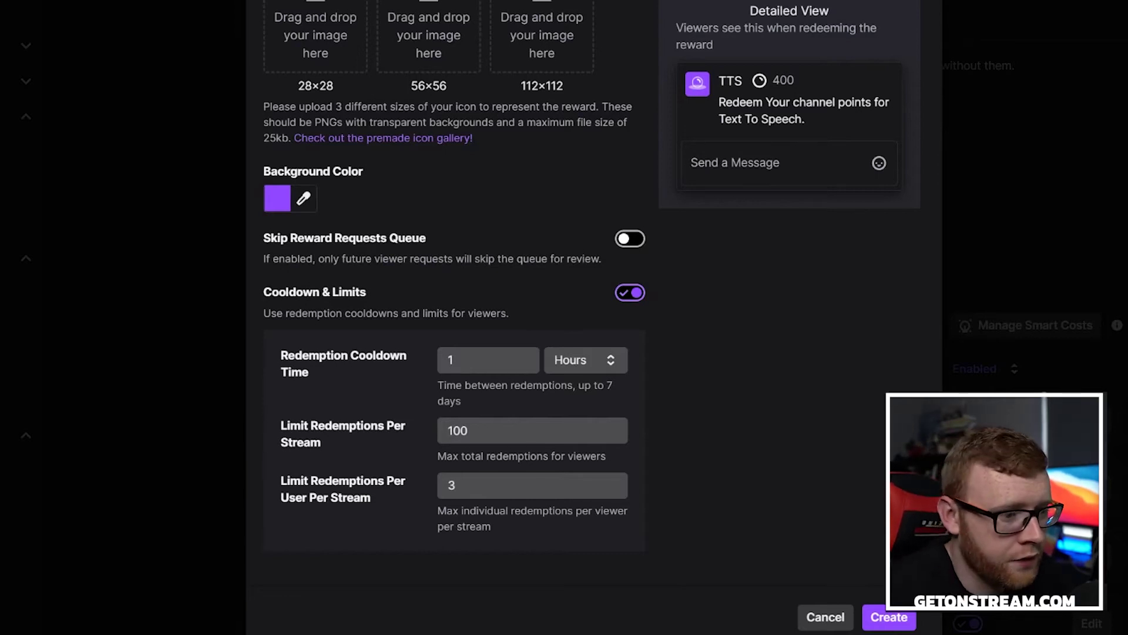
click(889, 617)
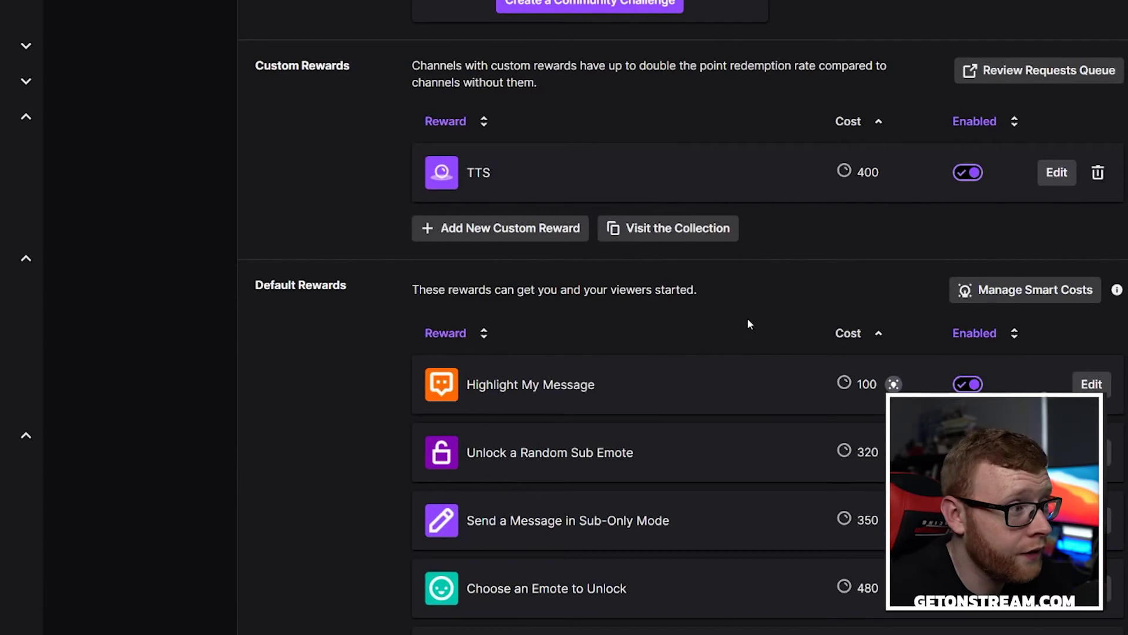
- Scroll up to confirm TTS is listed, enabled, at 400 points
scroll(691, 183, up, 3)
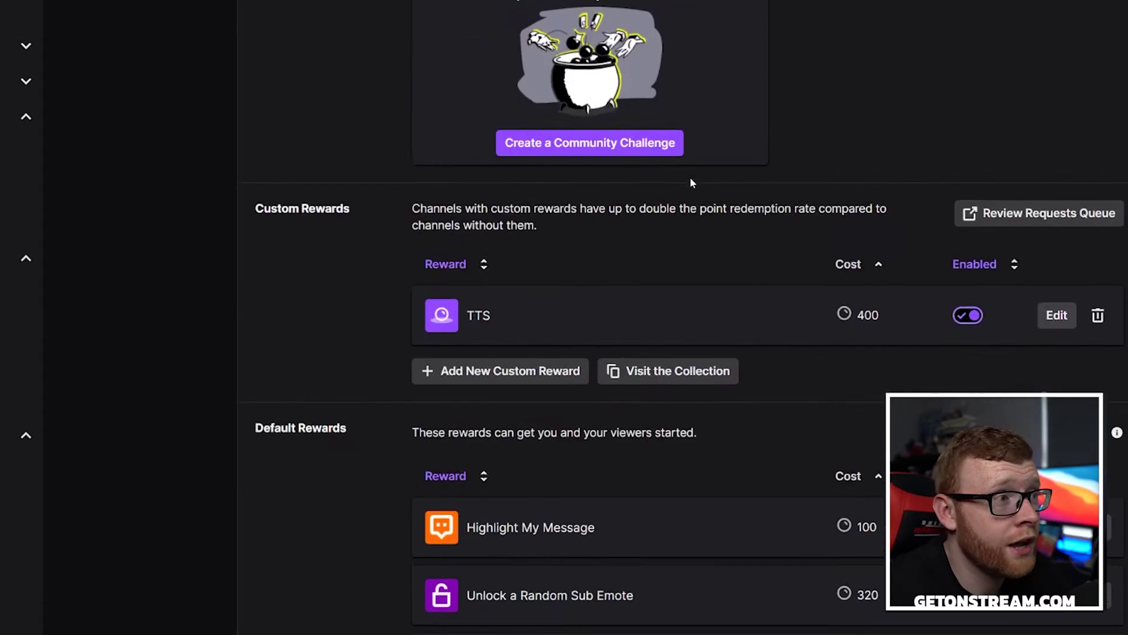
scroll(690, 182, up, 3)
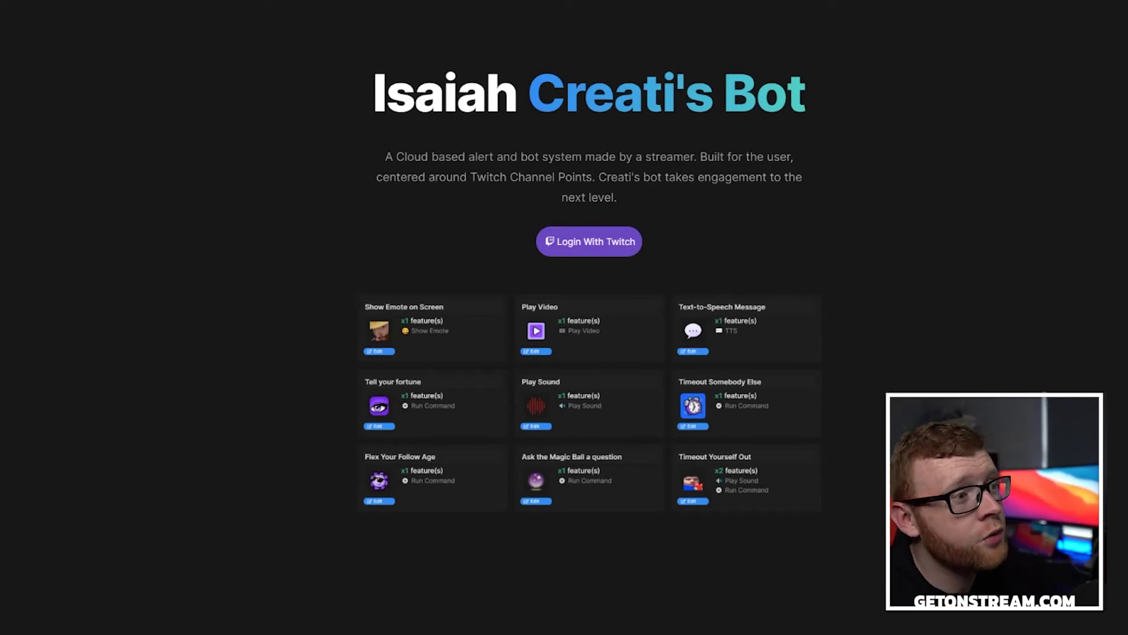
- Log in to Creati's Bot with Twitch, open its dashboard and select the /mod CreatisBot command
click(605, 254)
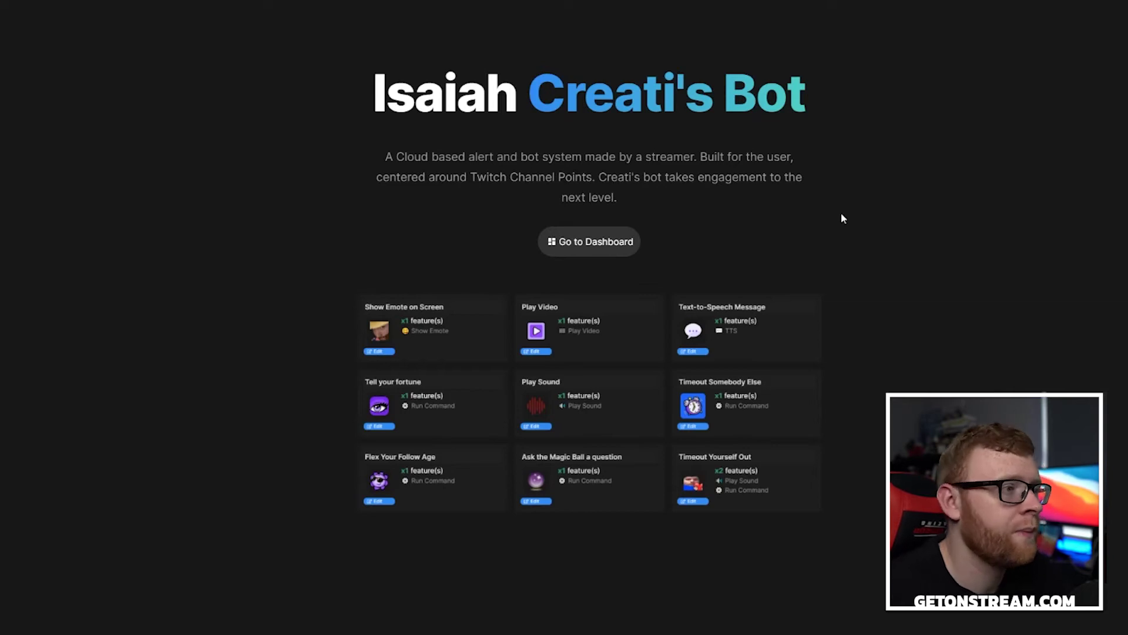
click(588, 242)
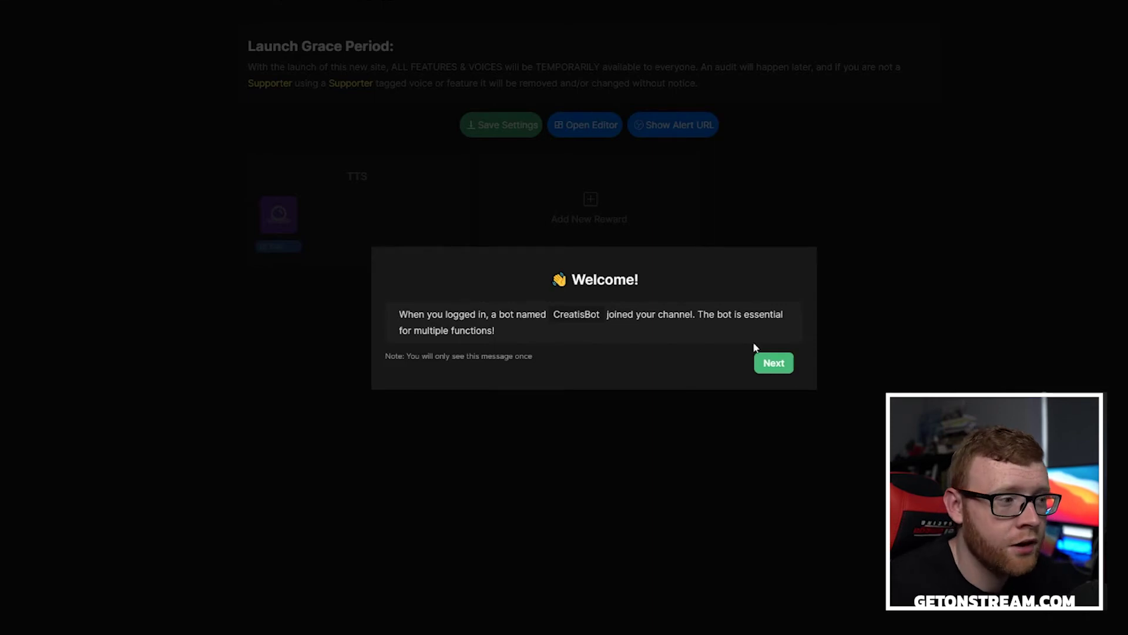
click(776, 363)
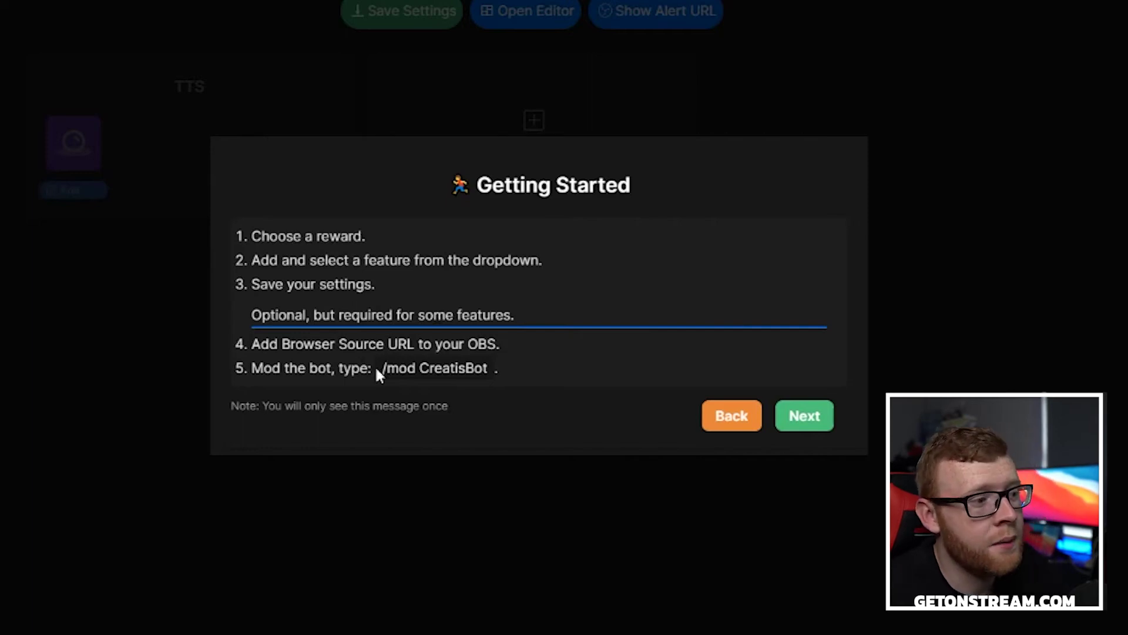
drag(381, 368, 490, 370)
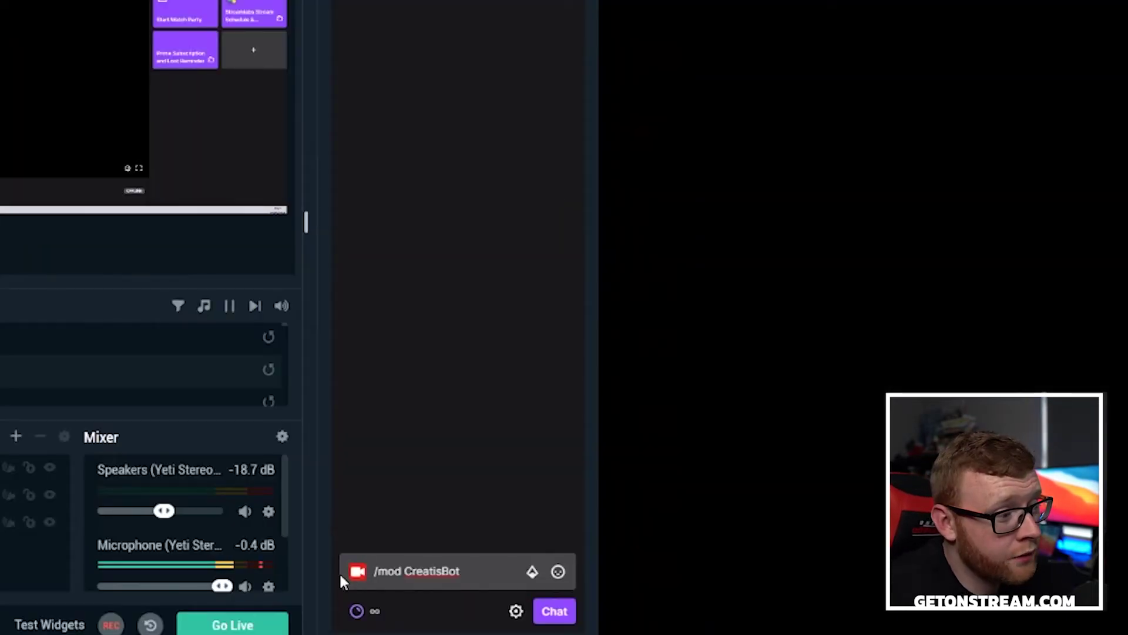
- Send /mod CreatisBot in Streamlabs chat and resize the chat dock to widen the preview
click(554, 611)
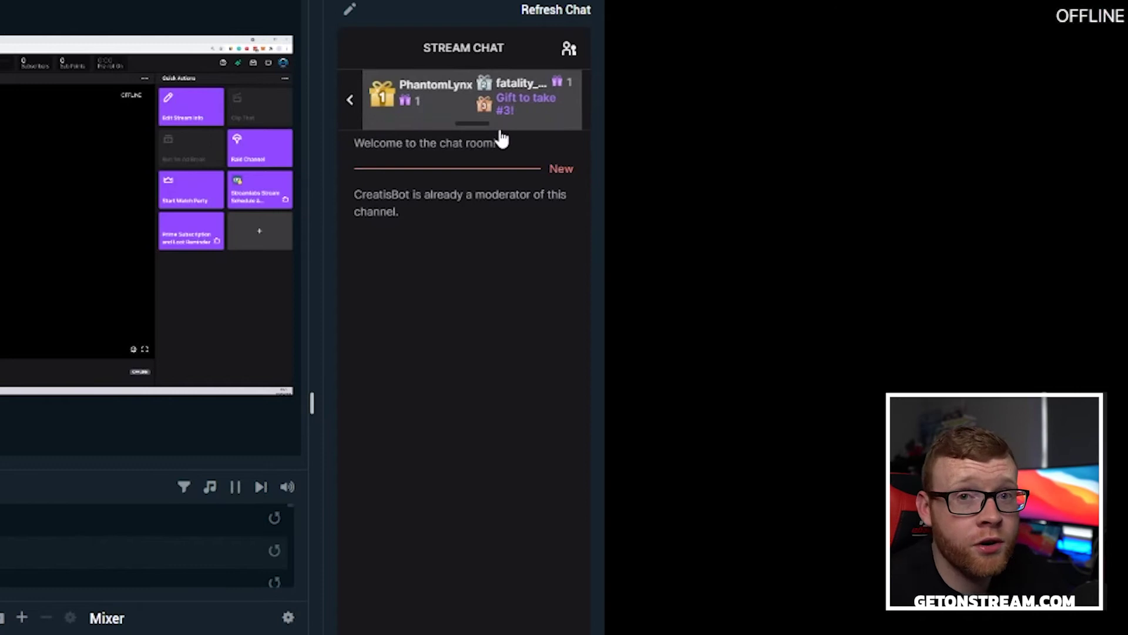
drag(601, 159, 967, 171)
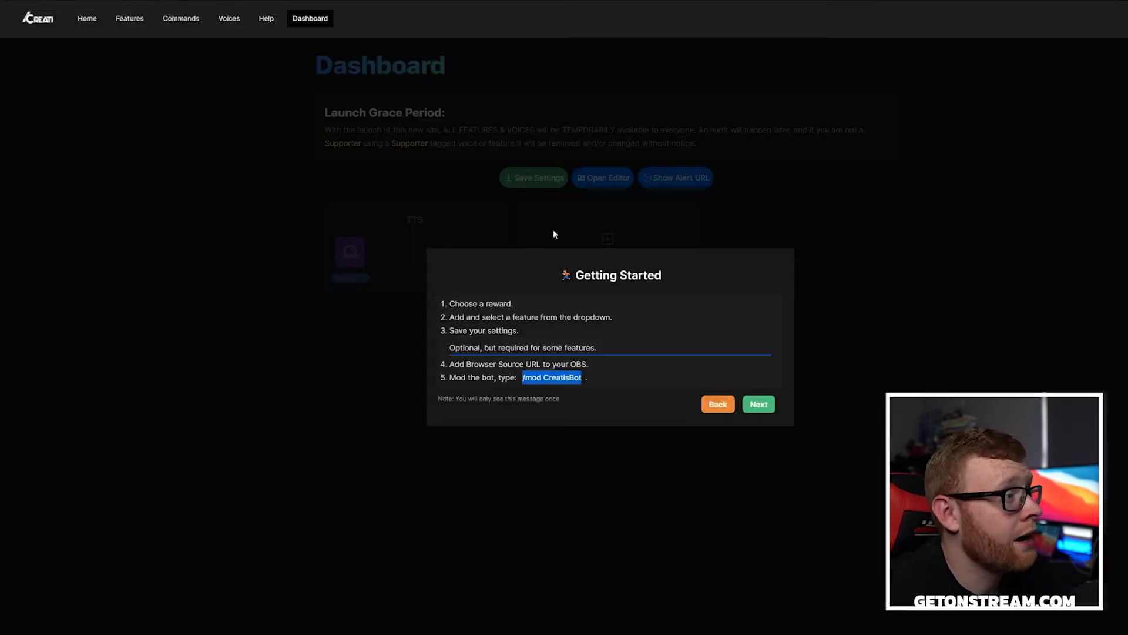
- Step through and close the Creati's Bot intro messages
click(763, 406)
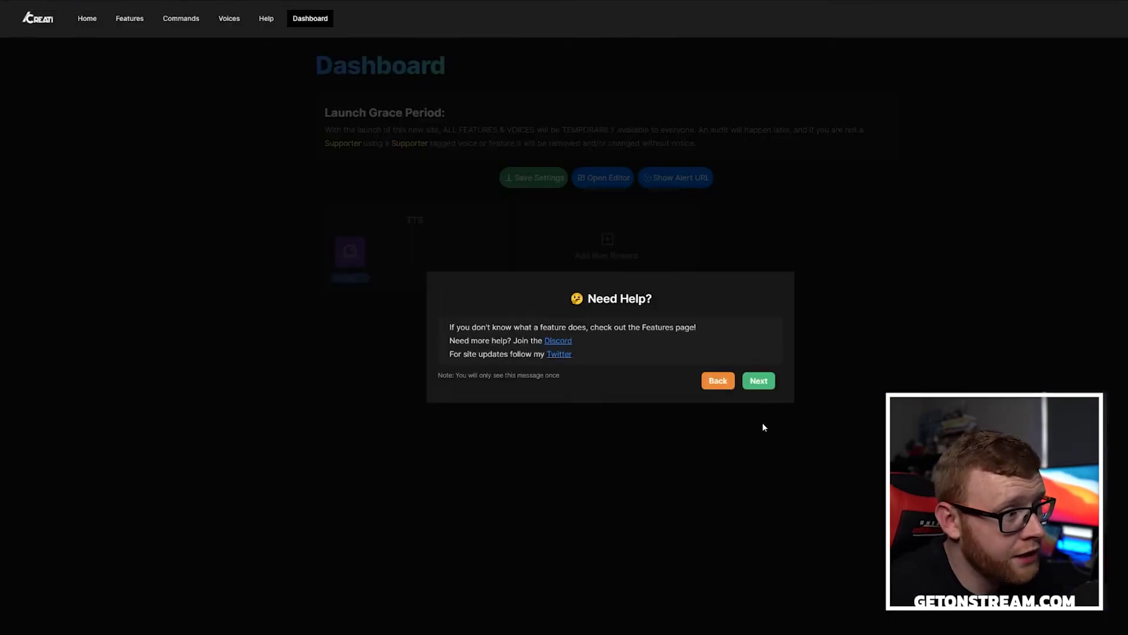
click(763, 384)
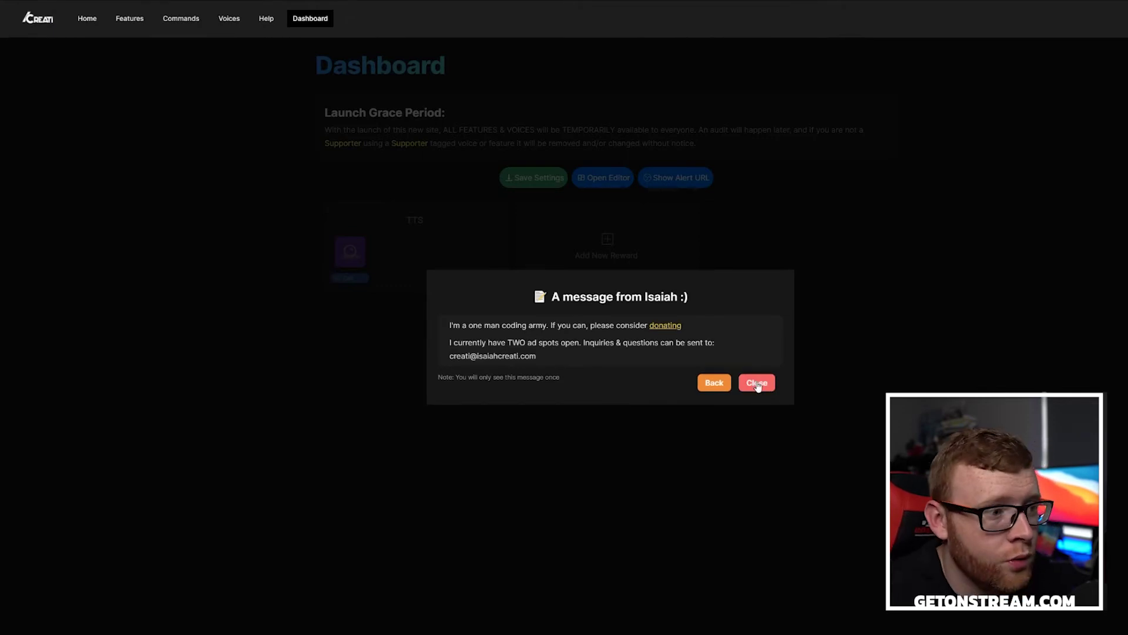
click(757, 383)
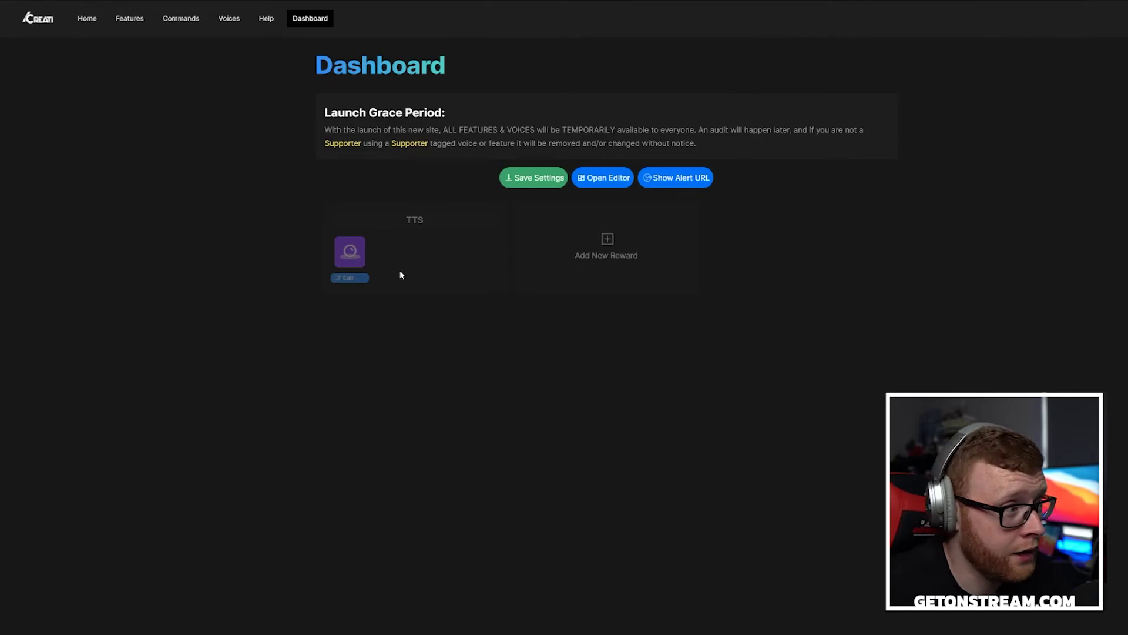
- Add a Text-to-Speech feature to the TTS reward and open the voices list
click(361, 279)
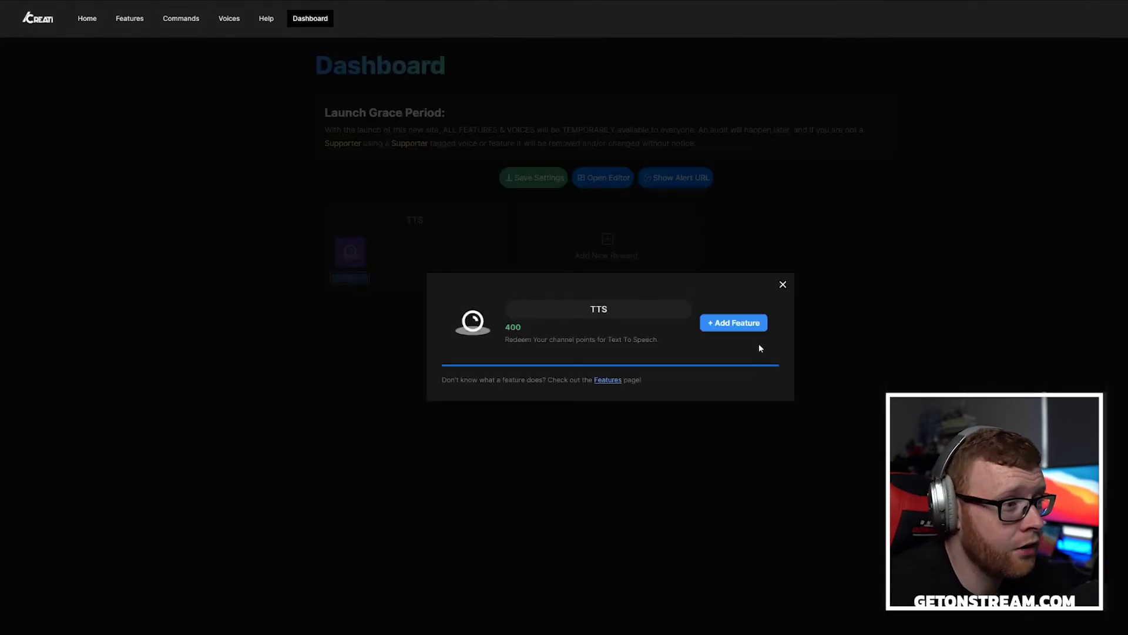
click(751, 325)
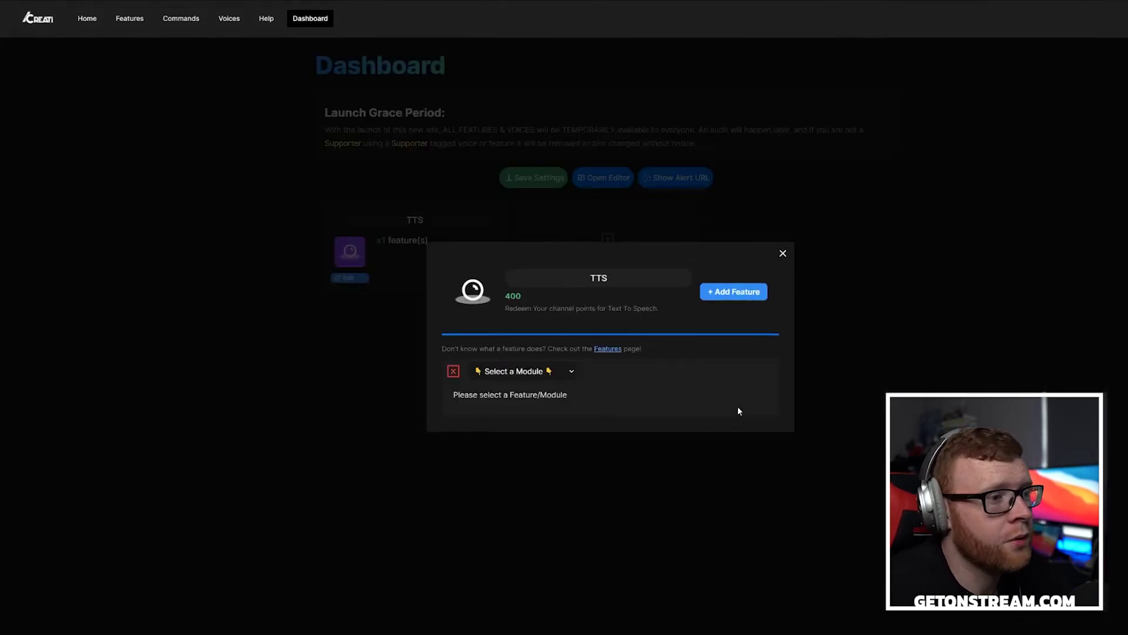
click(573, 371)
click(558, 396)
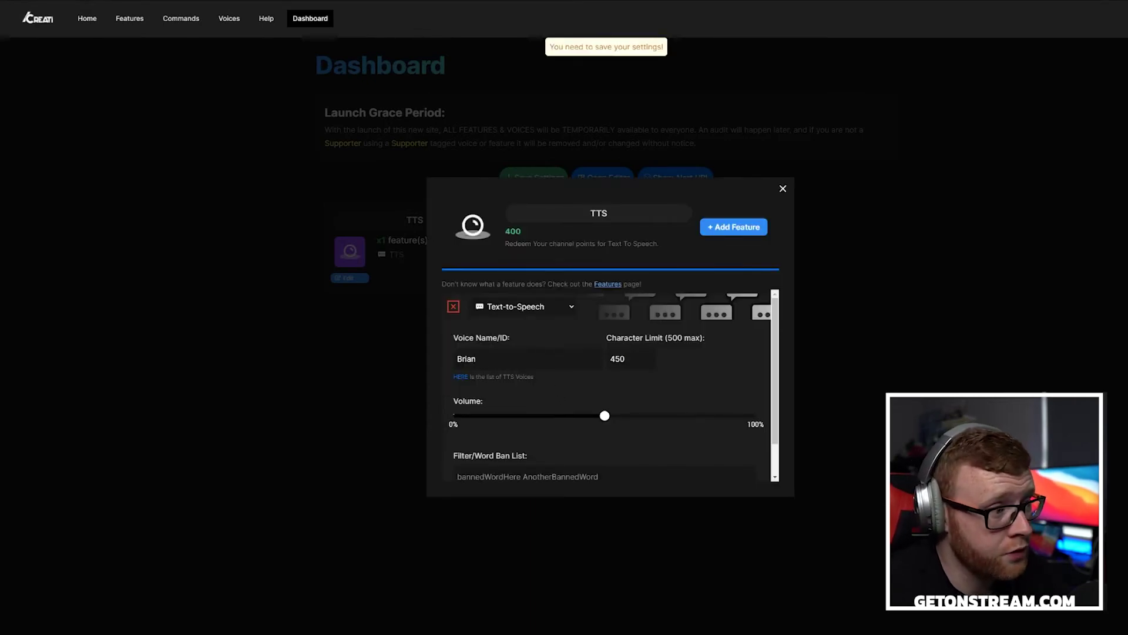
click(462, 377)
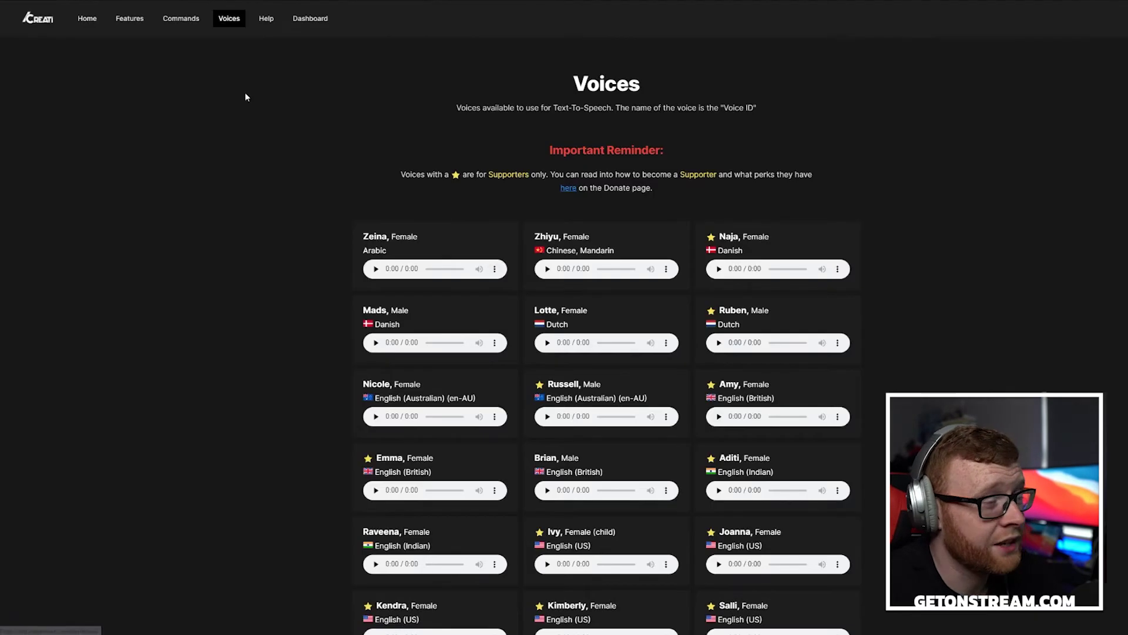
- Play the Russell and Brian voice samples on the Voices page
scroll(601, 301, down, 2)
scroll(852, 111, up, 2)
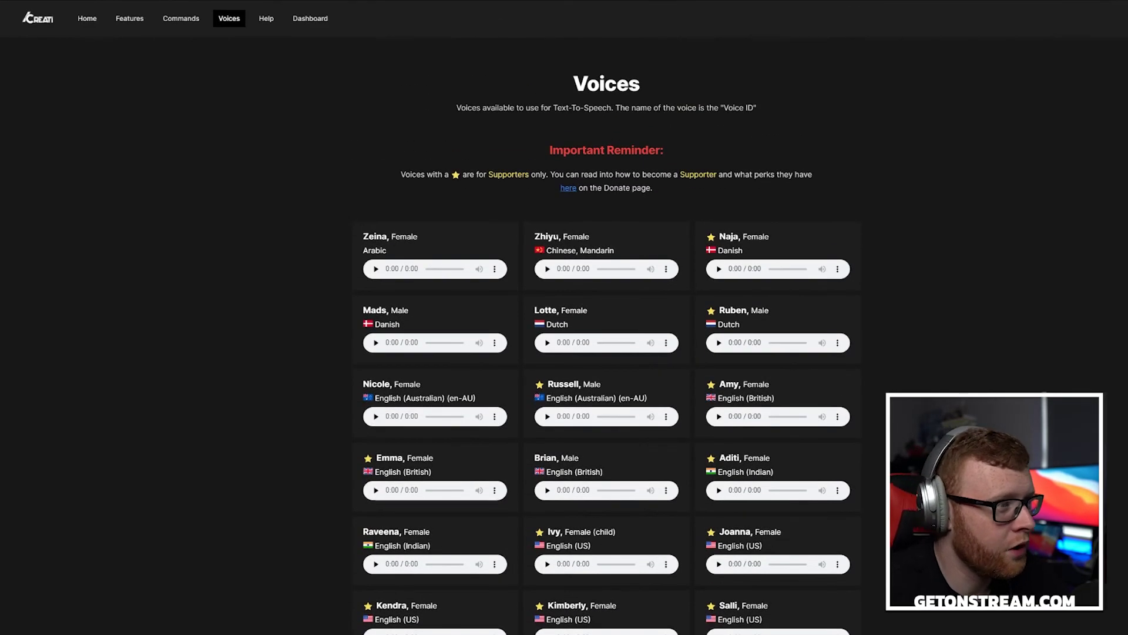
scroll(549, 231, down, 3)
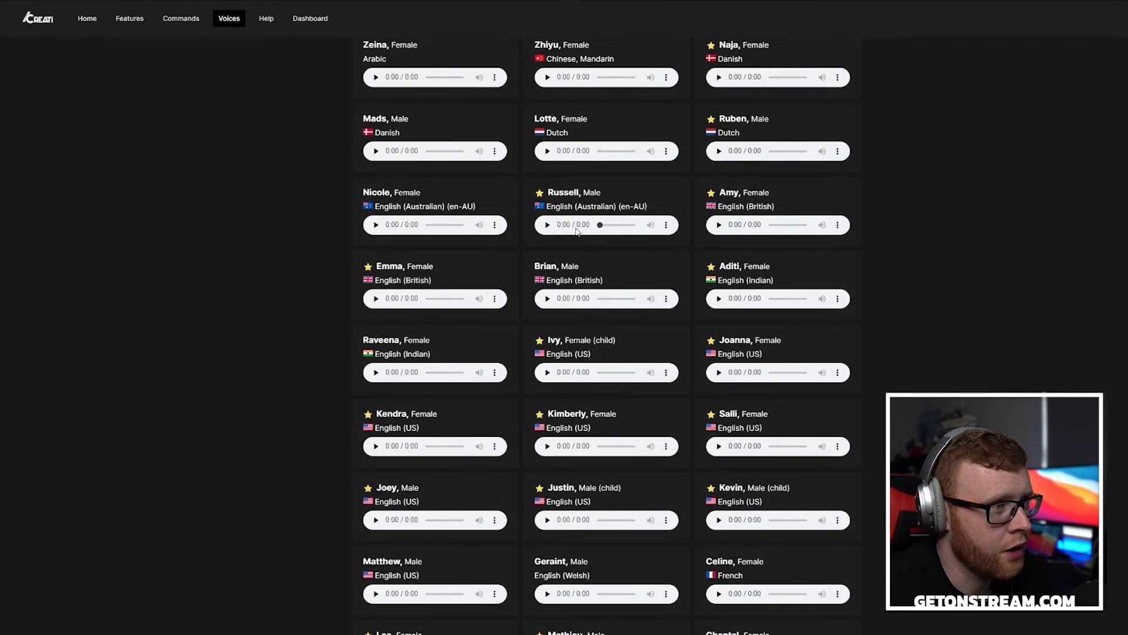
click(548, 225)
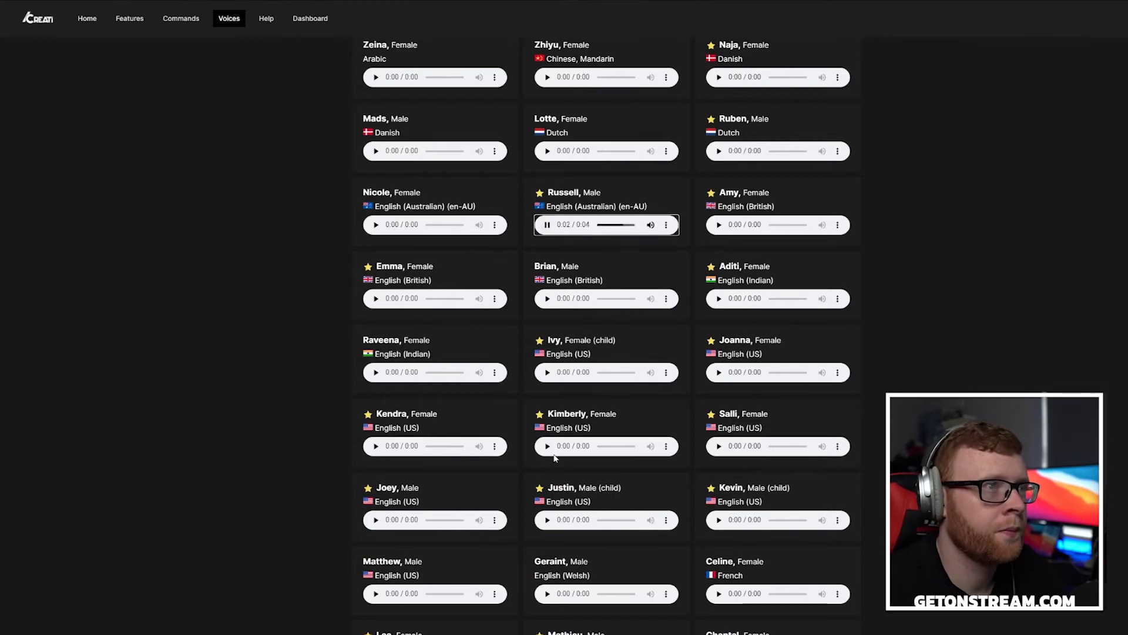
scroll(555, 458, down, 1)
click(548, 251)
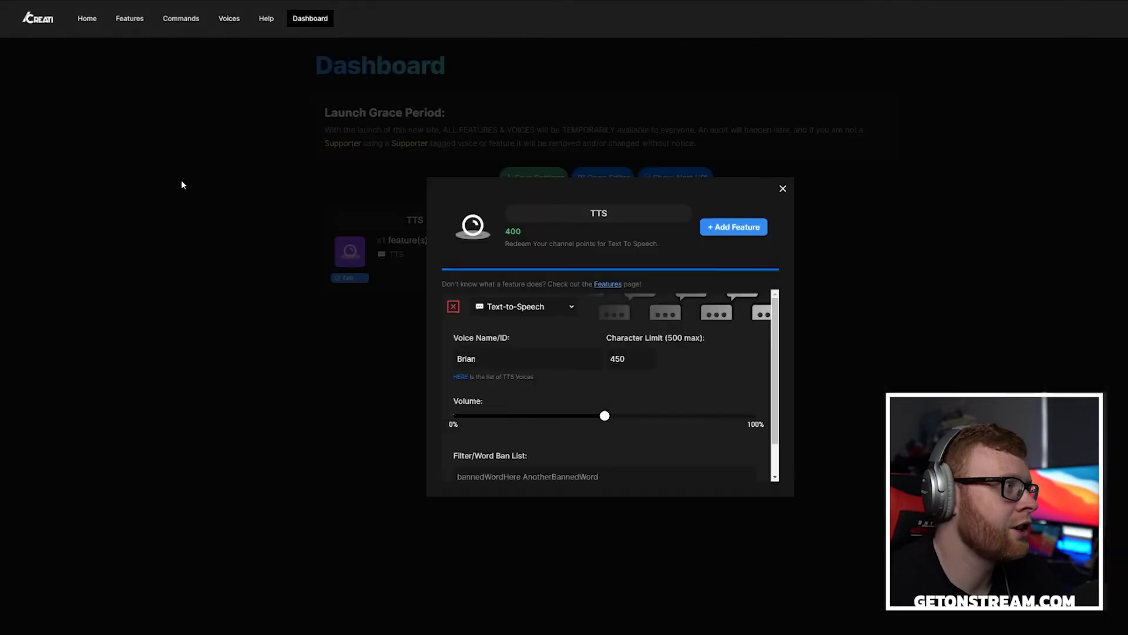
- Review the Brian voice, 450-character limit and volume, then close the TTS settings
scroll(605, 367, down, 1)
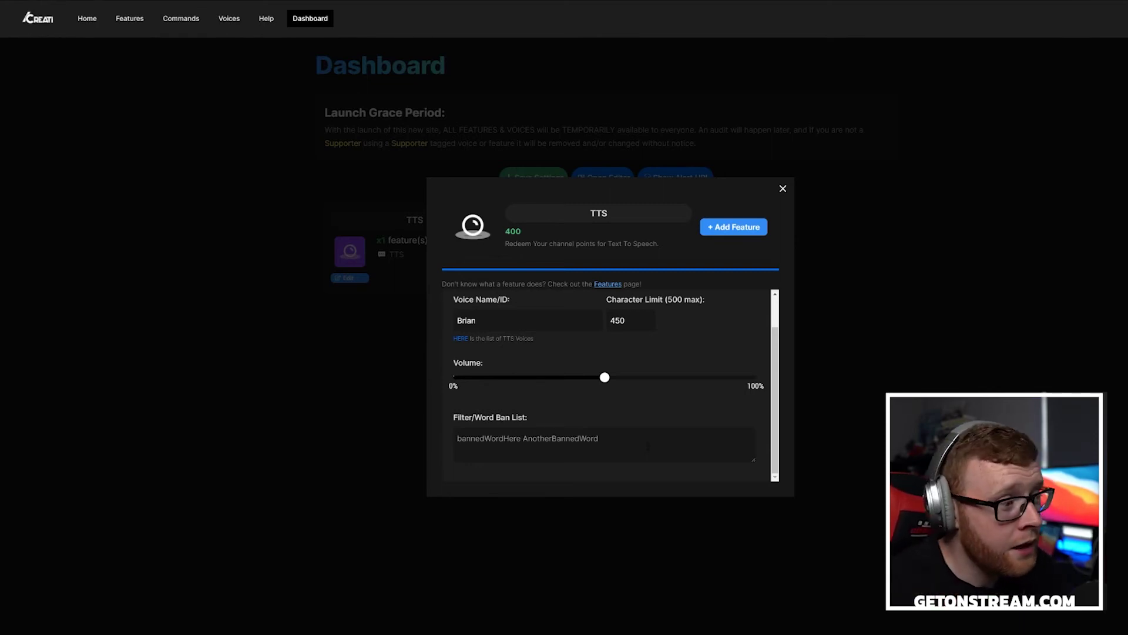
scroll(704, 399, up, 1)
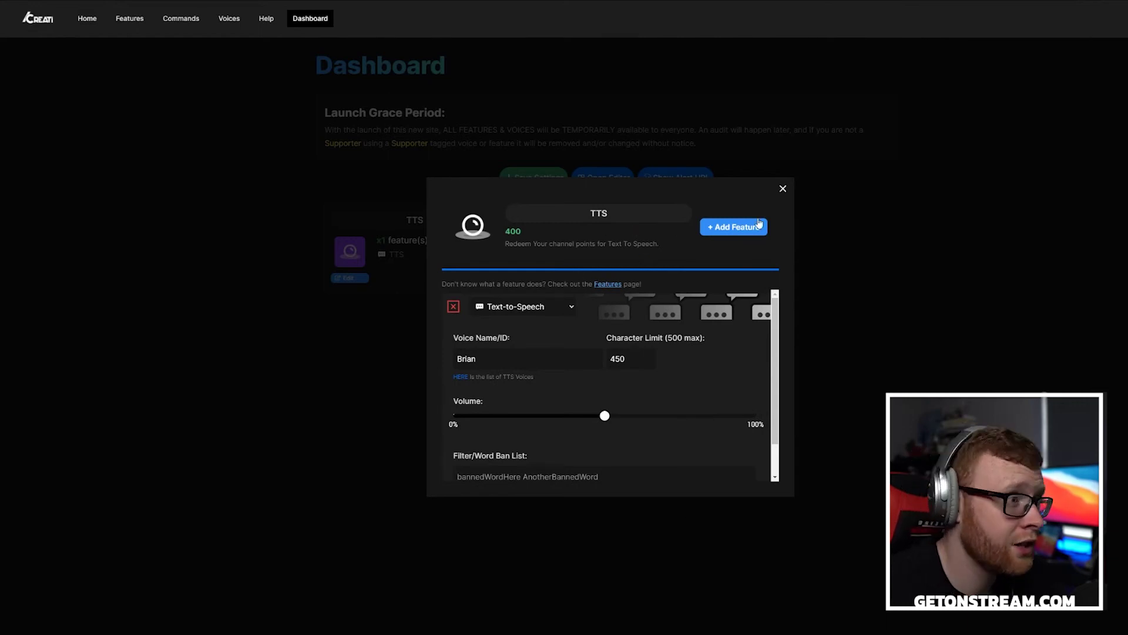
click(783, 189)
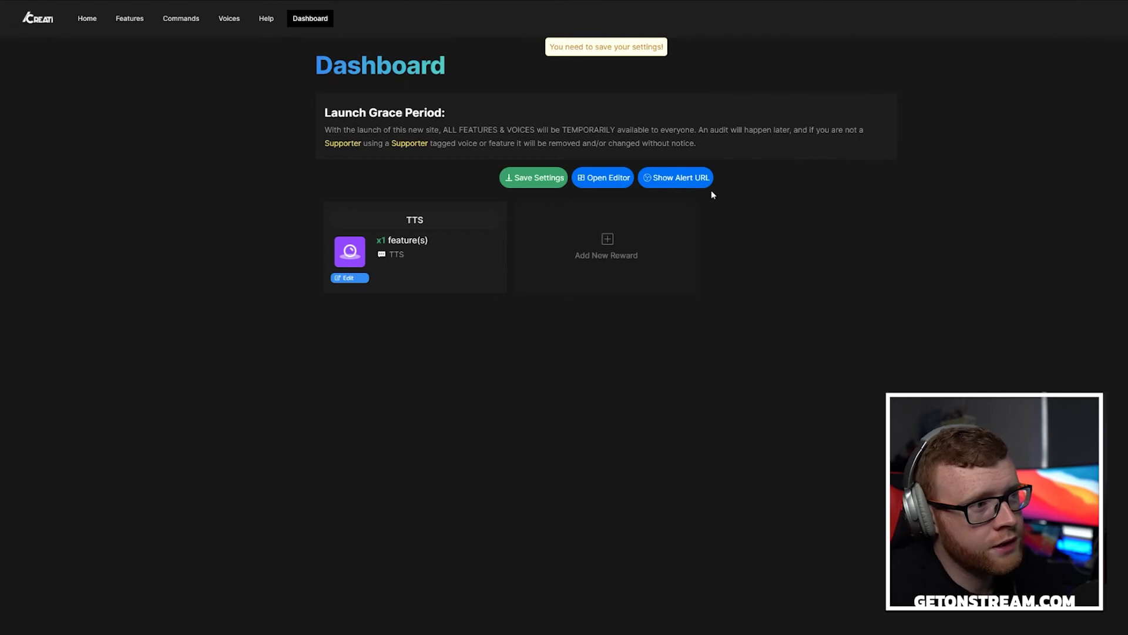
- Reveal and select Creati's Bot's alert URL, then maximize the Streamlabs OBS window
click(670, 179)
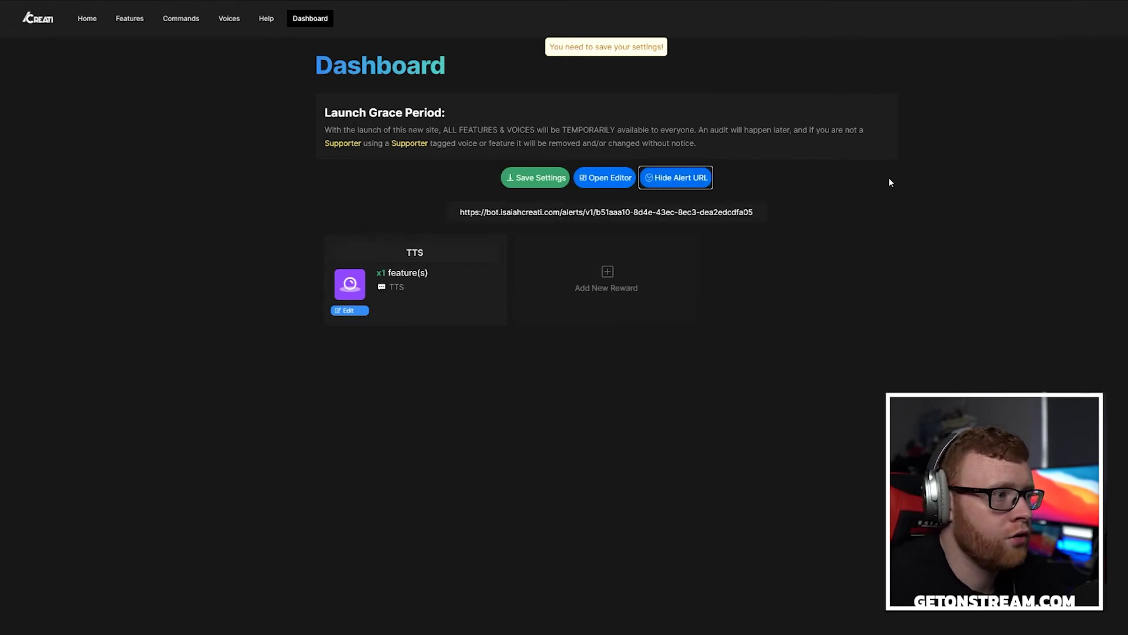
triple_click(706, 212)
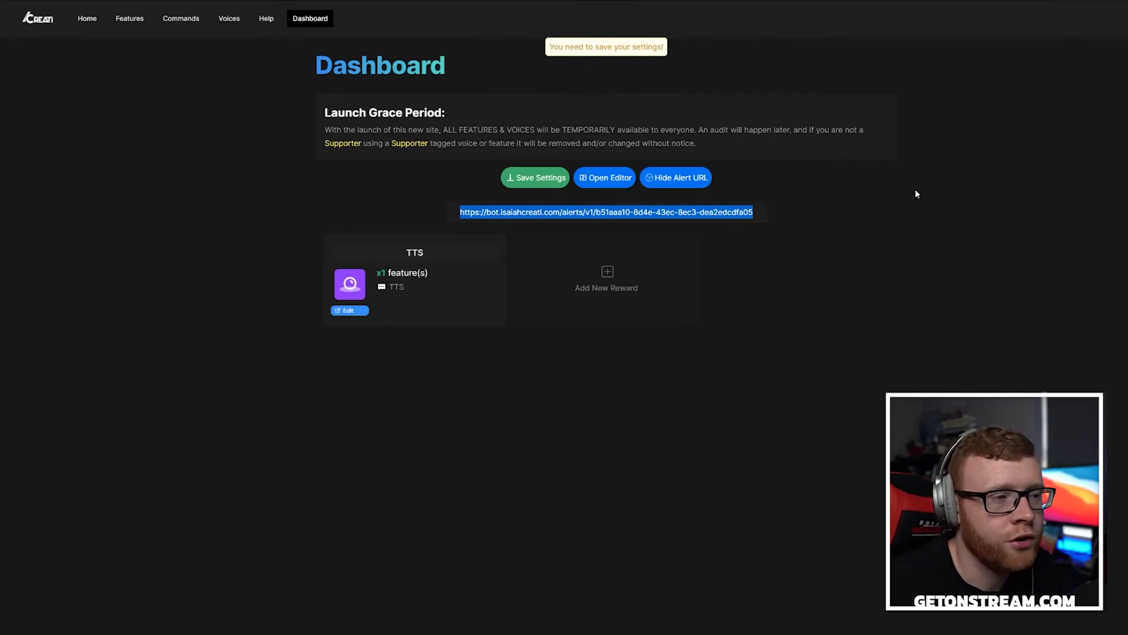
drag(0, 0, 563, 104)
double_click(569, 95)
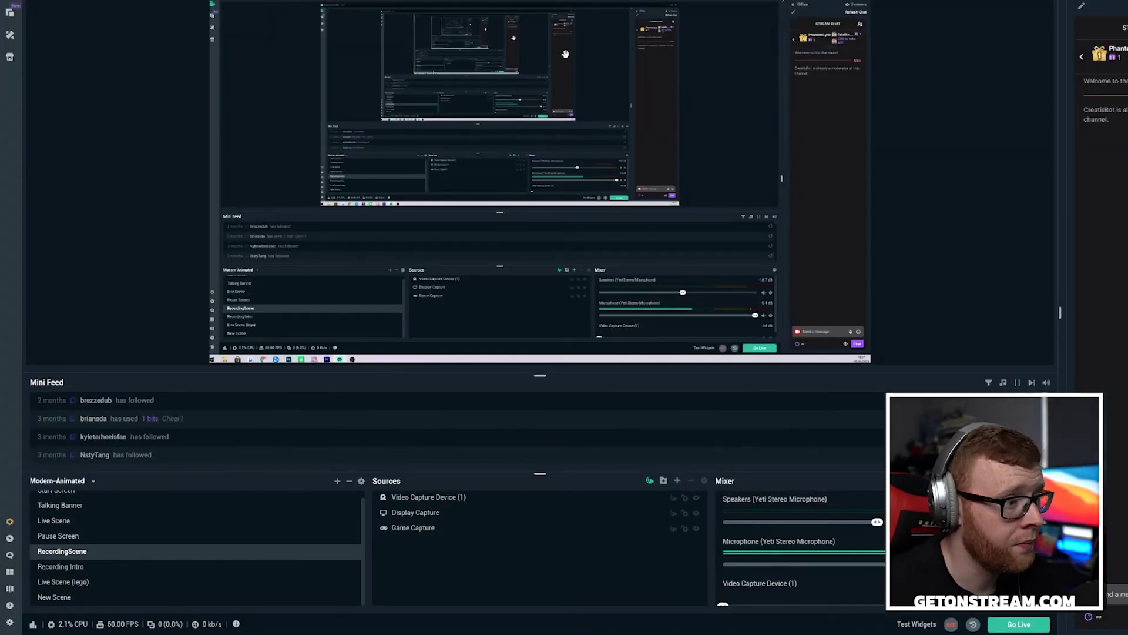
- Add a new Browser Source to the scene
click(677, 480)
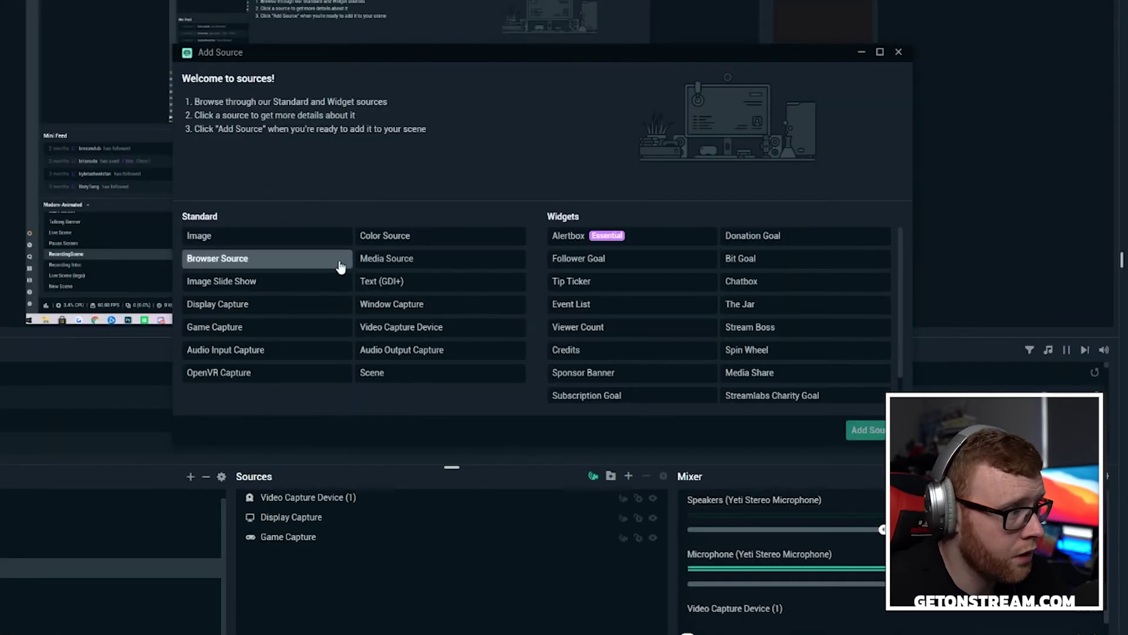
click(331, 262)
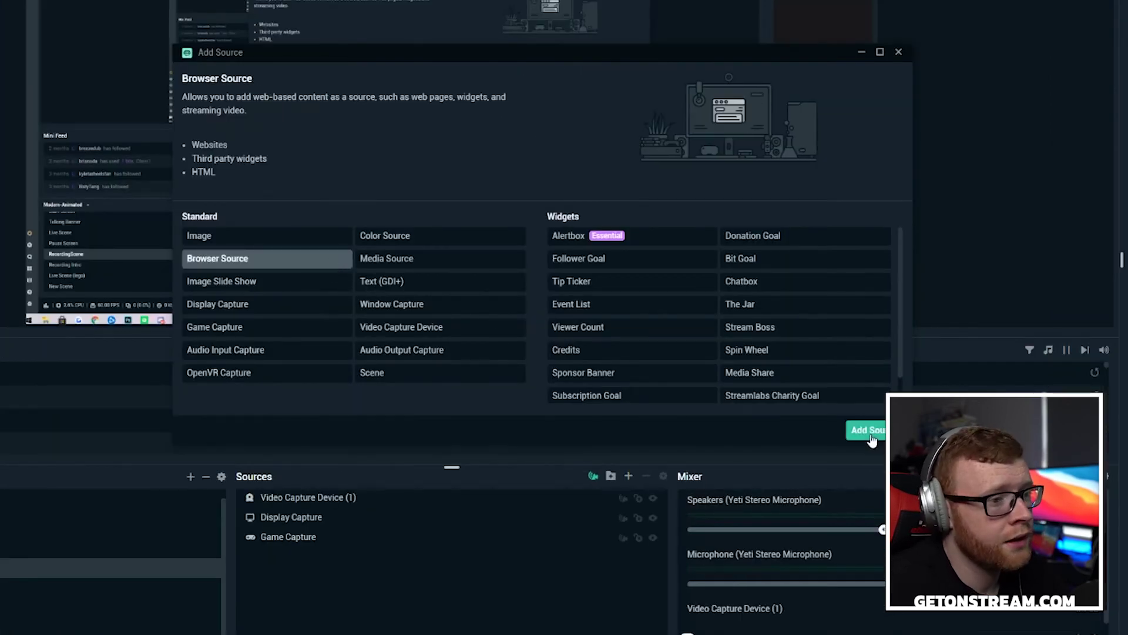
click(866, 430)
click(685, 328)
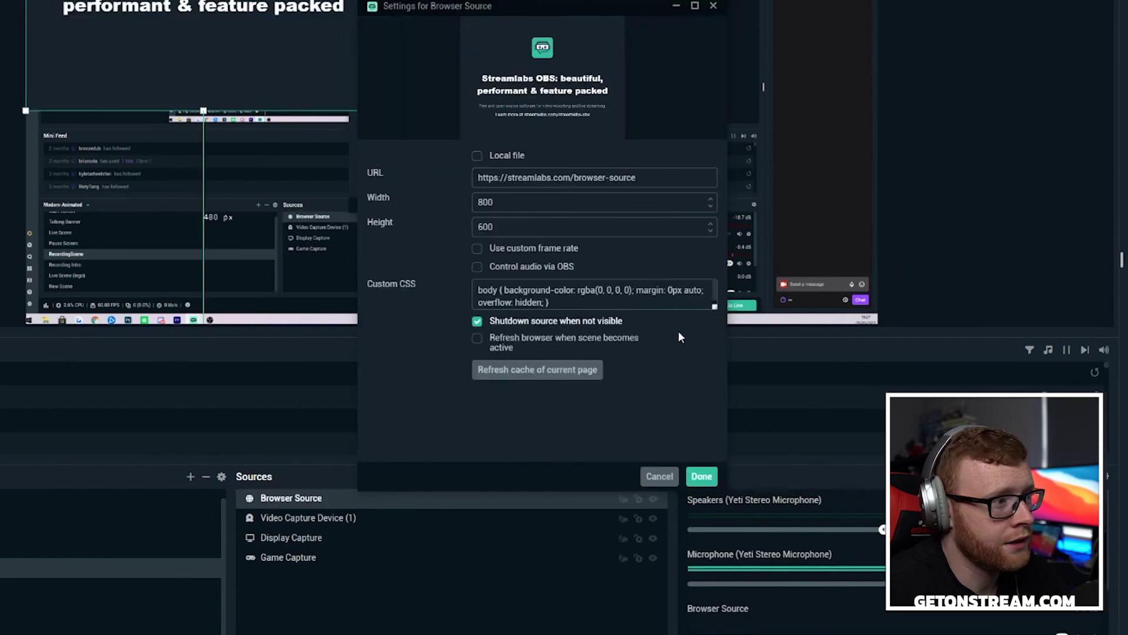
- Replace the browser source's URL with the Creati's Bot alerts link and save
drag(638, 177, 466, 181)
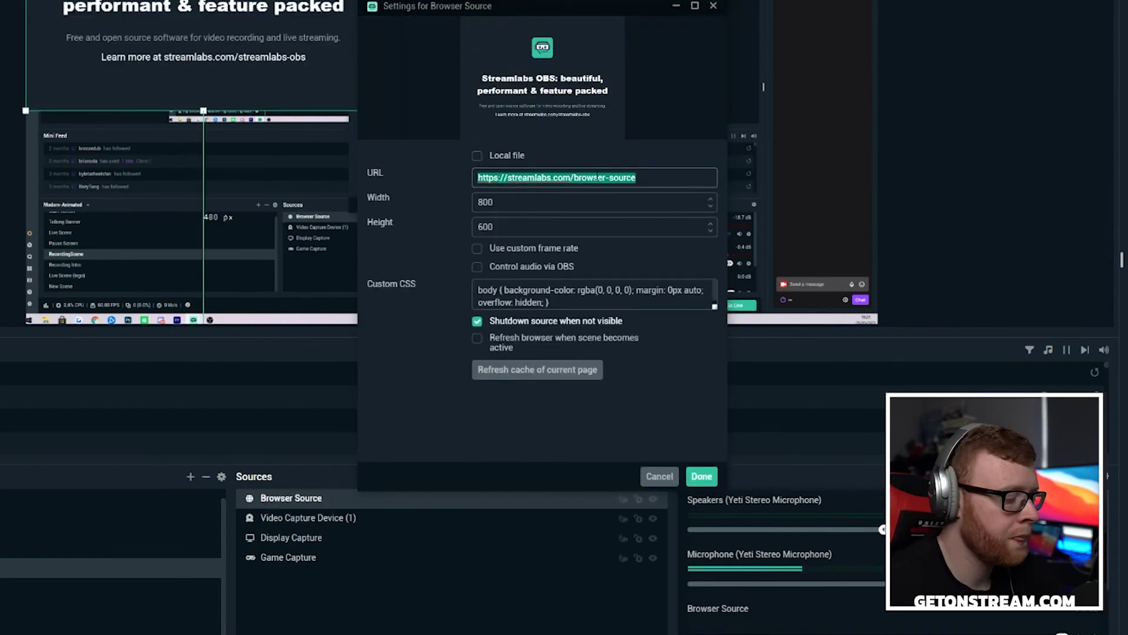
key(ctrl+v)
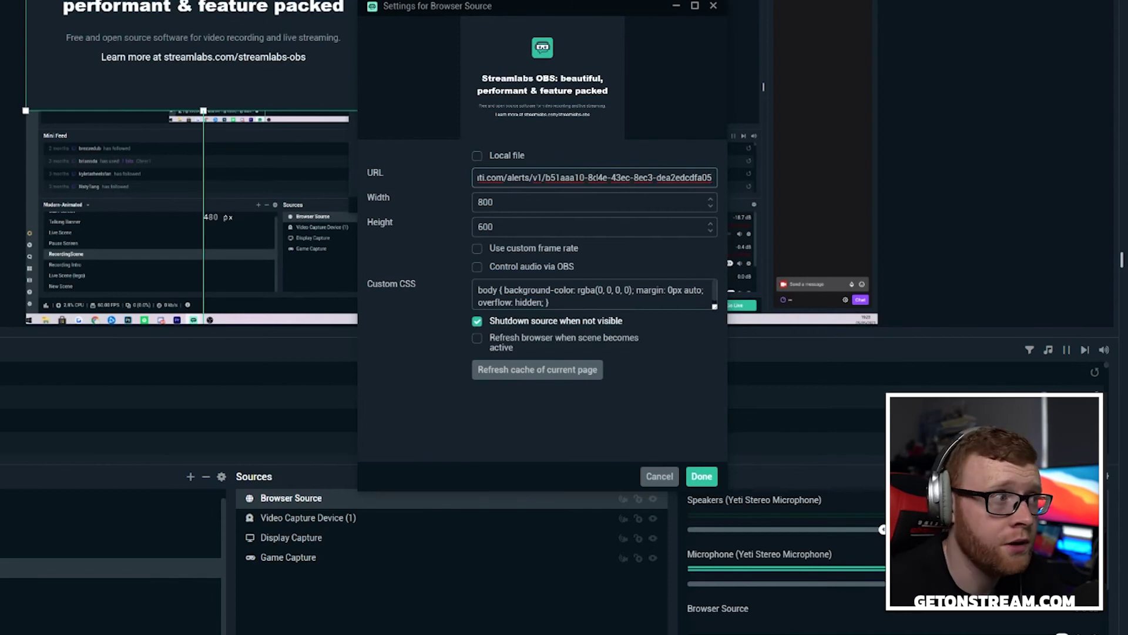
click(408, 380)
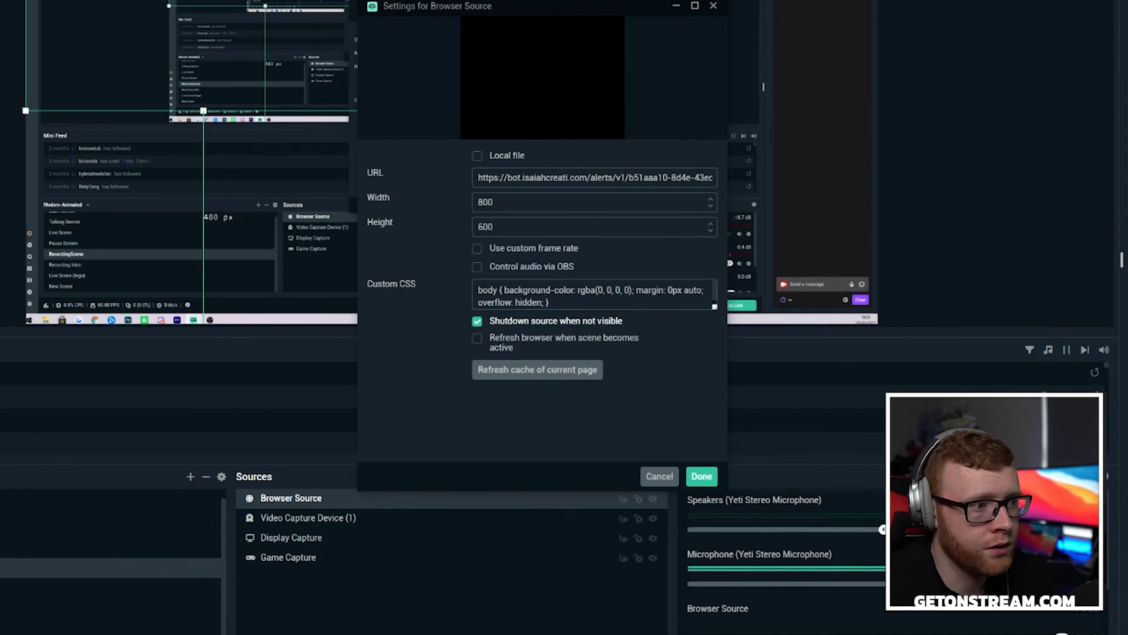
click(702, 477)
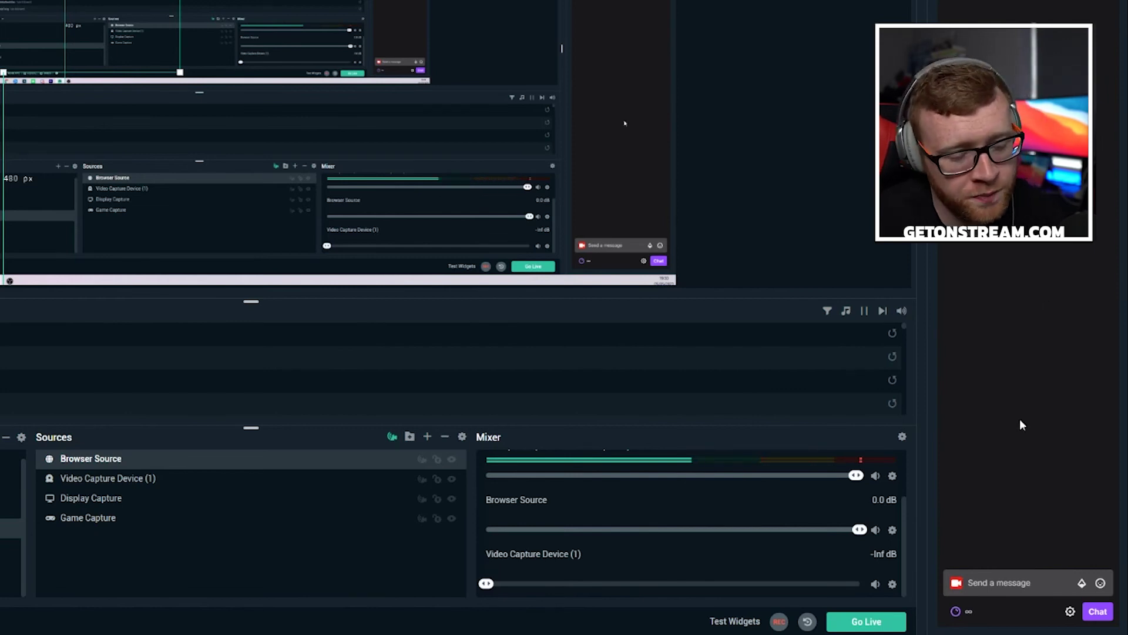
- Redeem the TTS channel-point reward with the message 'Subscribe to Get On Stream On youtube'
click(968, 612)
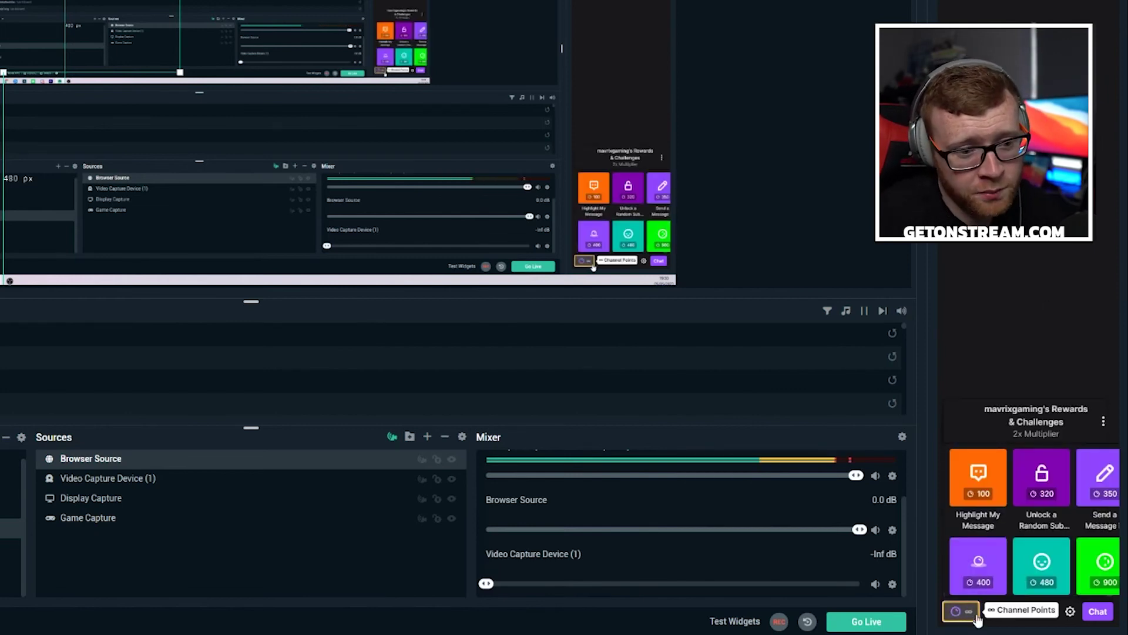
scroll(999, 556, down, 2)
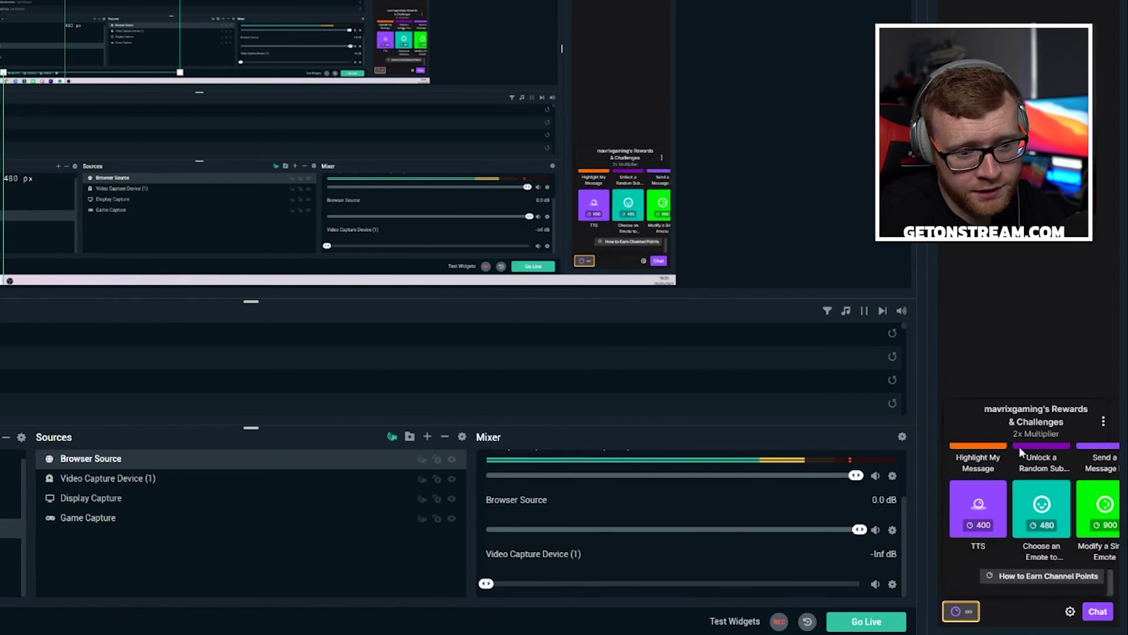
click(989, 522)
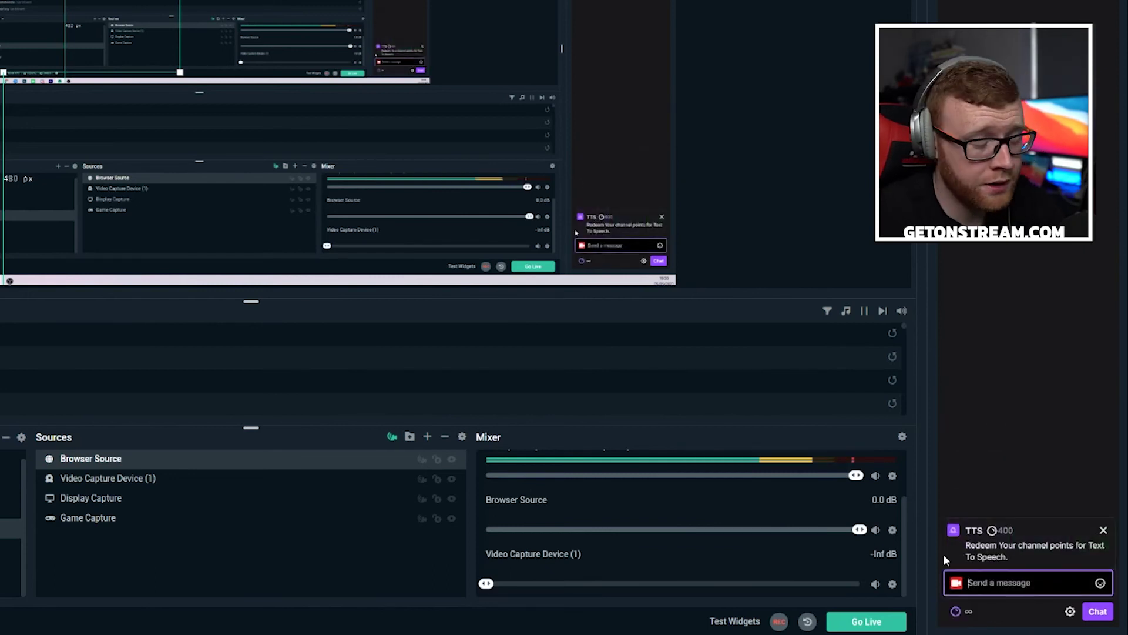
text(Su)
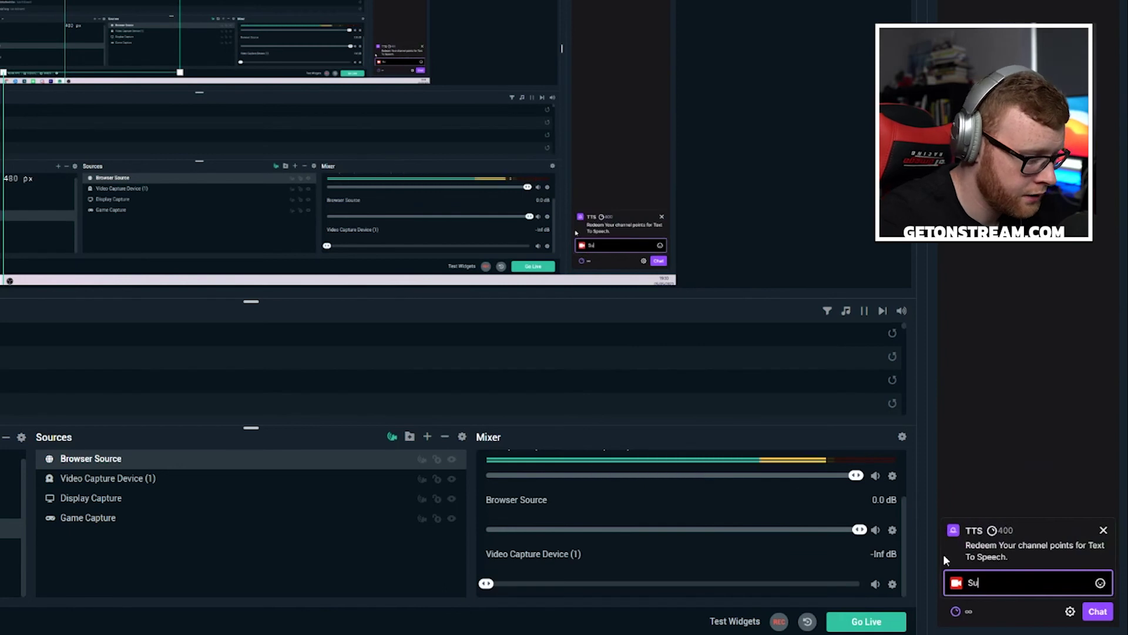
text(bscribe to Get)
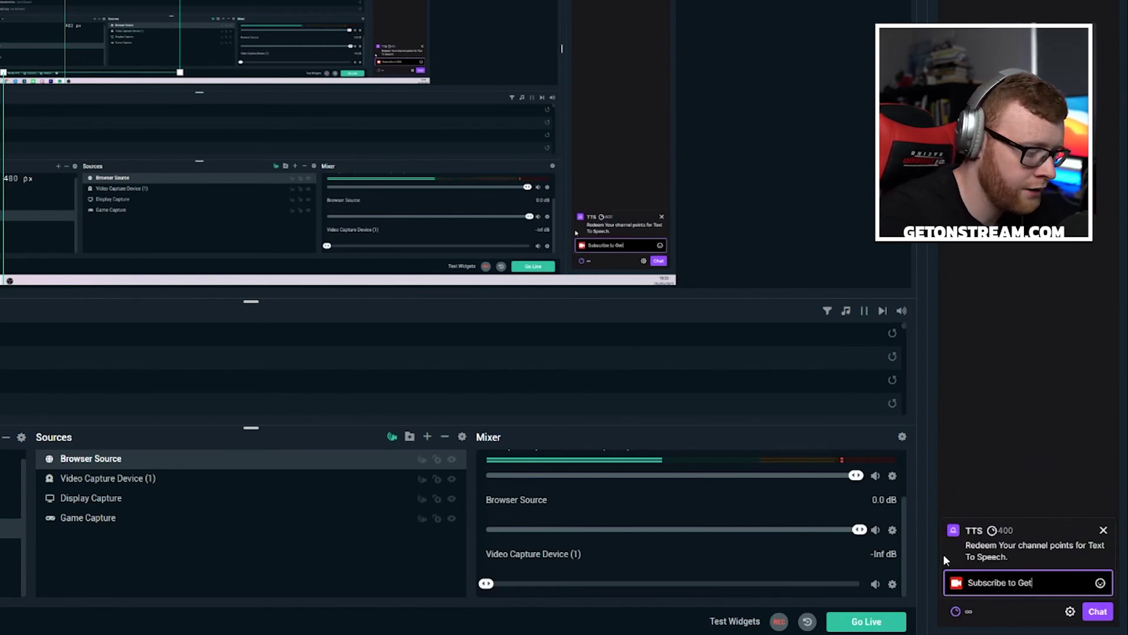
text( On S)
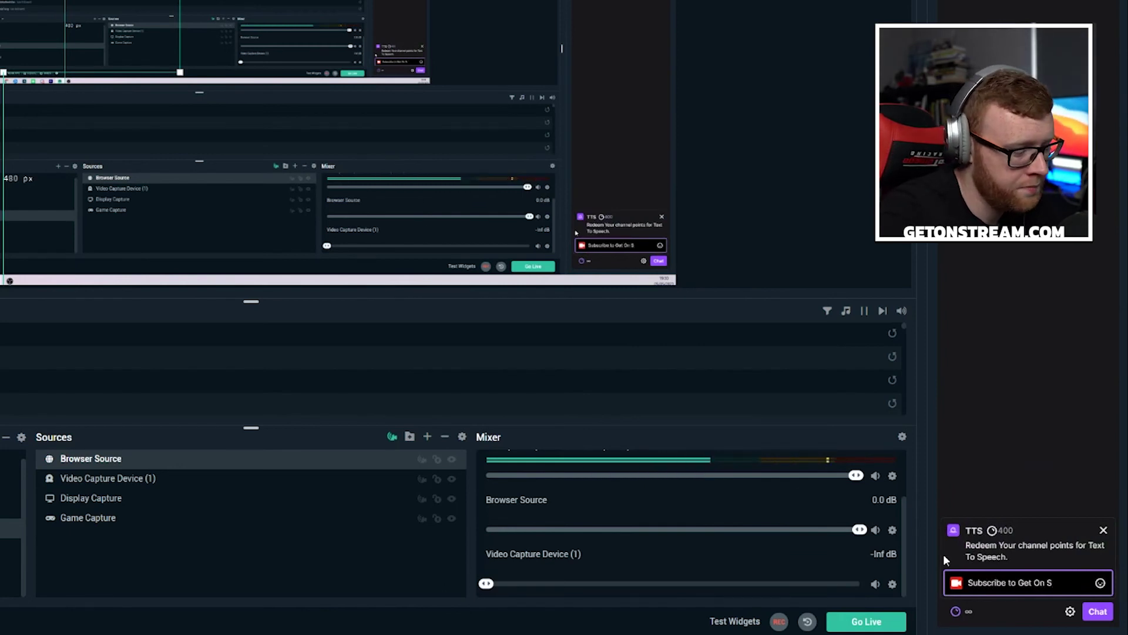
text(tream On youtube)
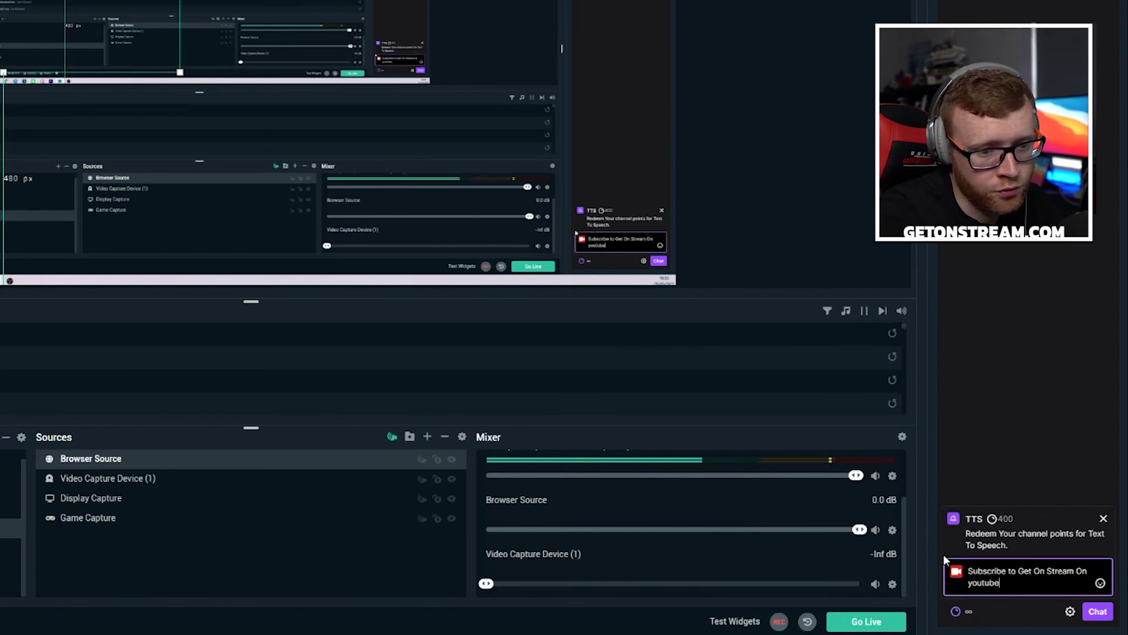
key(Return)
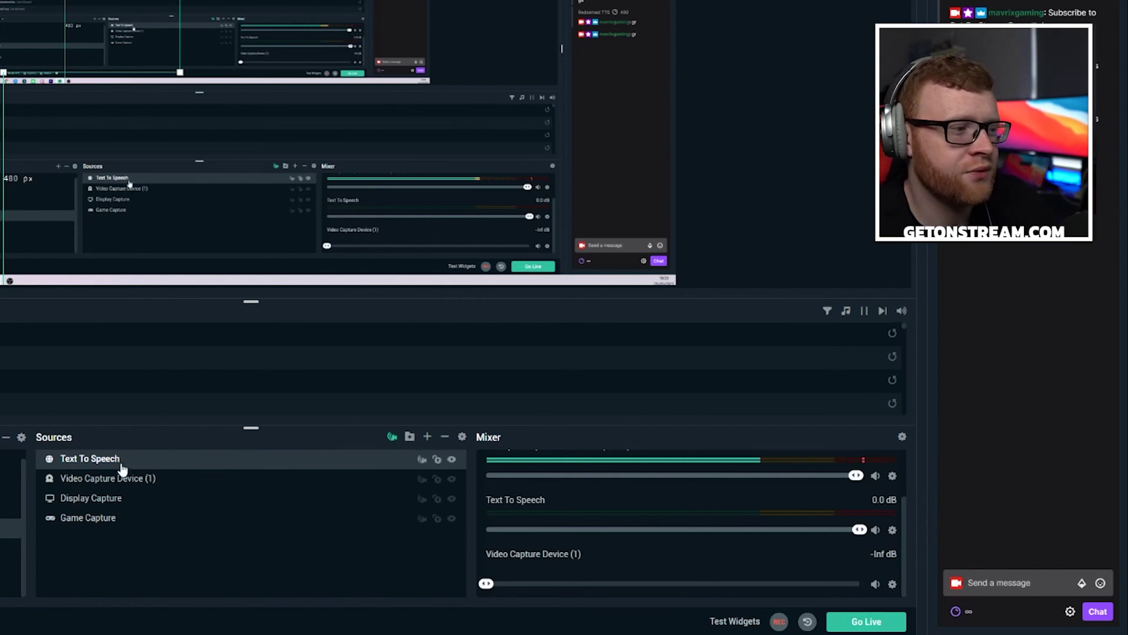
- In Text To Speech properties, toggle Control audio via OBS, leave it enabled, and save
double_click(152, 464)
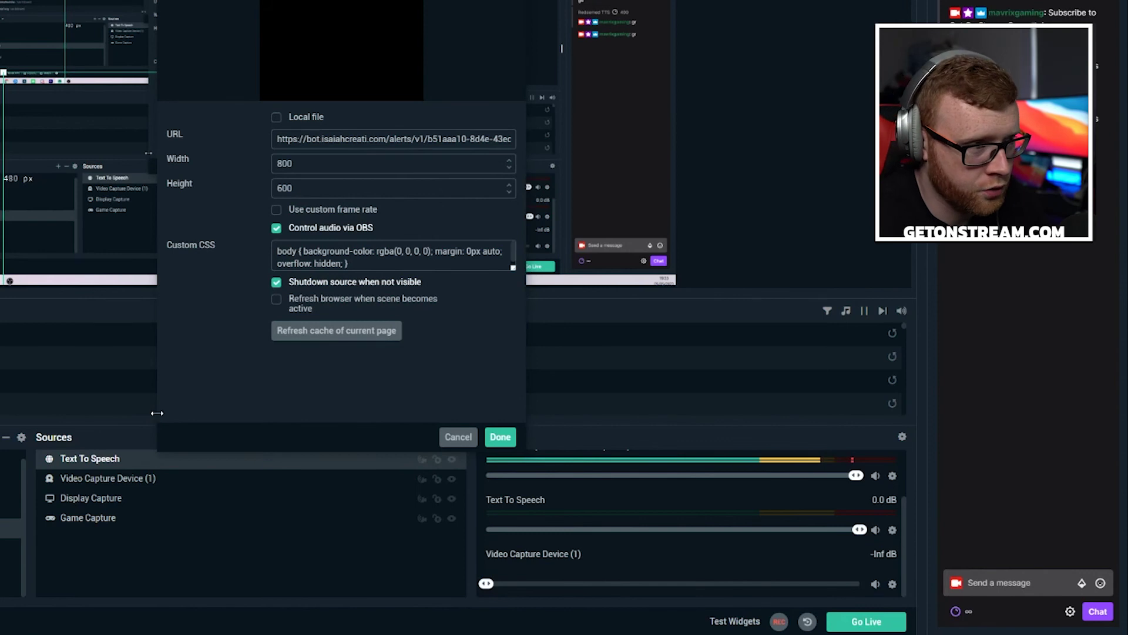
click(277, 229)
click(276, 229)
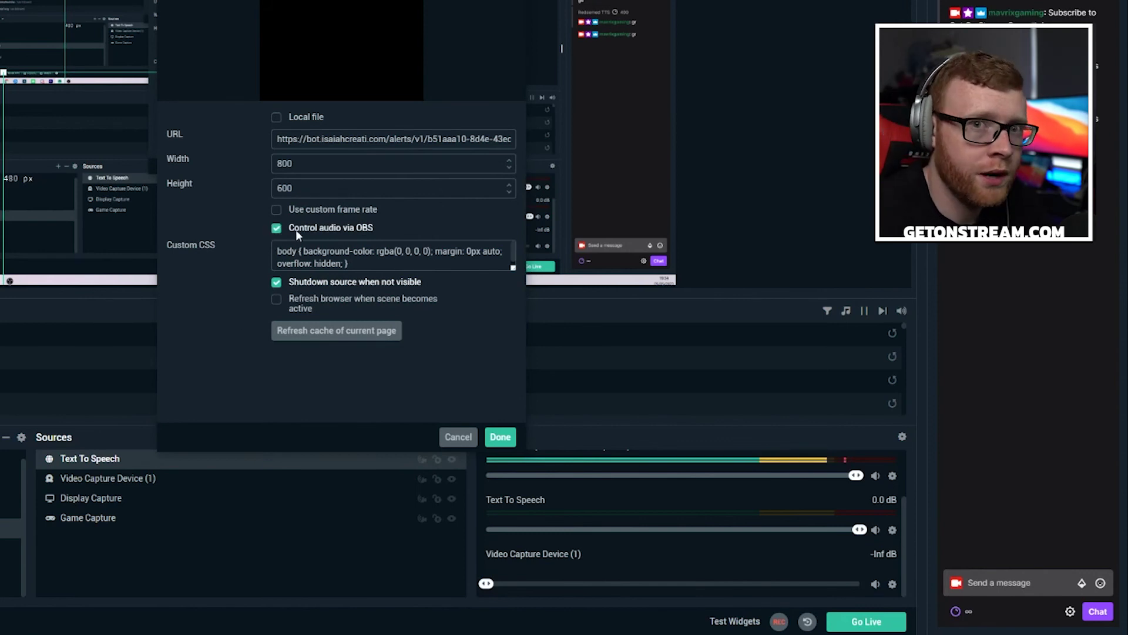
click(277, 229)
click(276, 229)
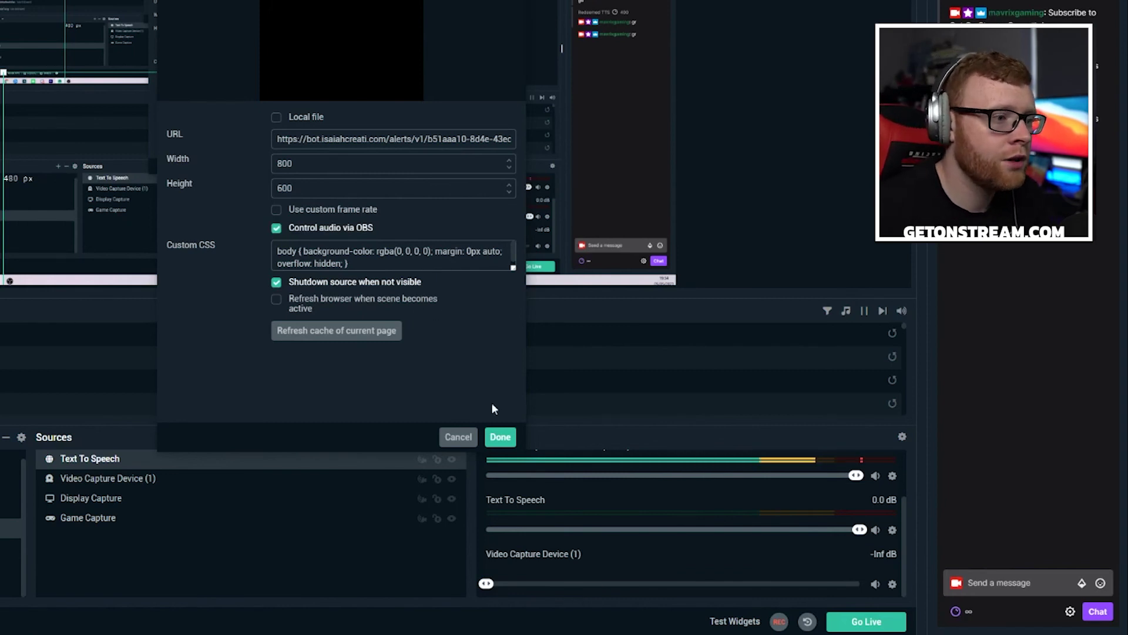
click(500, 438)
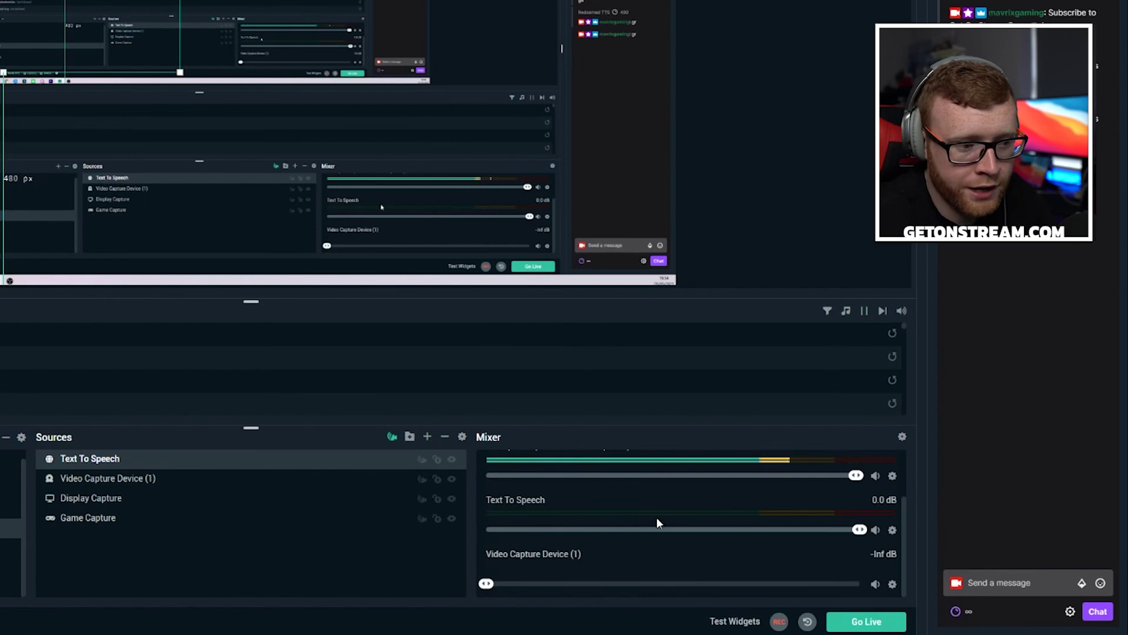
- Redeem TTS with 'hey hpw are', then slide Text To Speech volume to -Inf and back to 0.0 dB
click(958, 611)
click(970, 588)
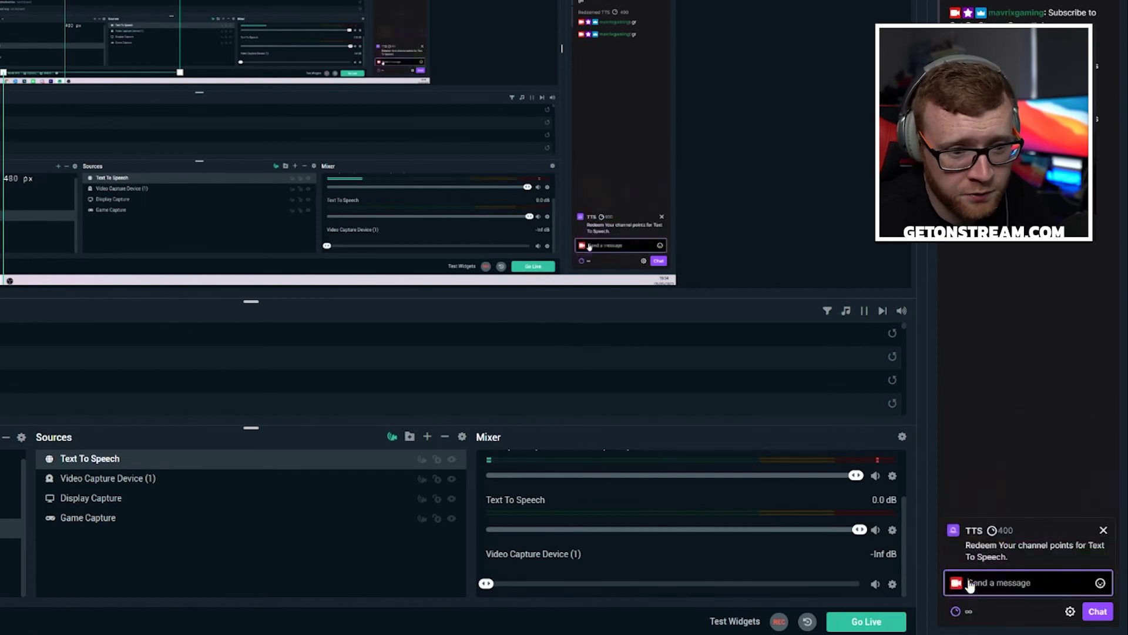
text(hey )
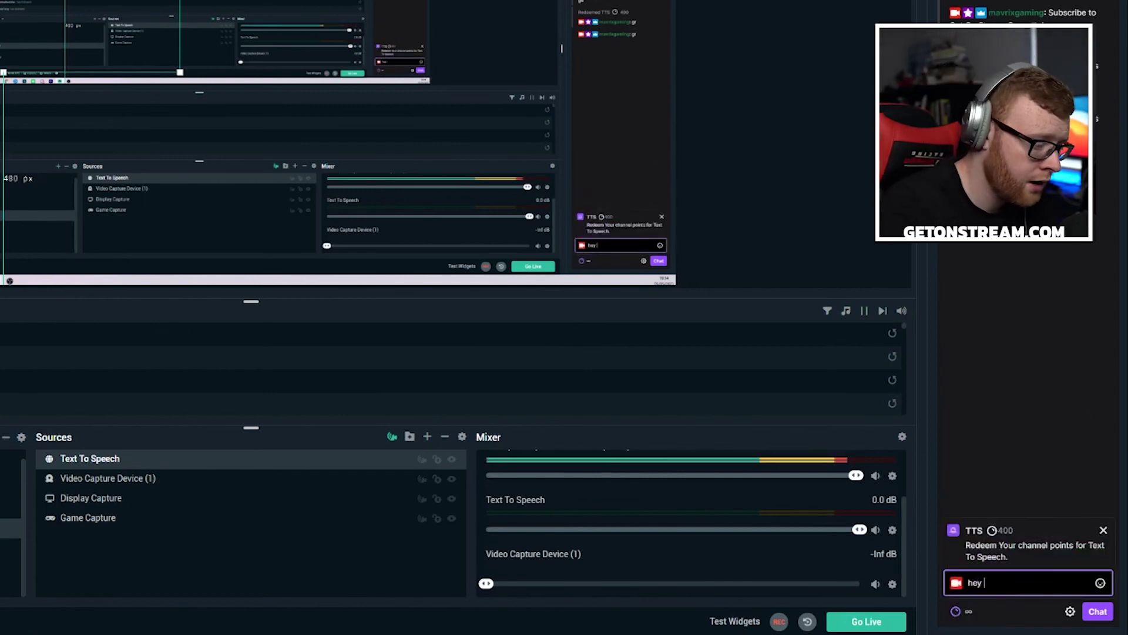
text(hpw are you)
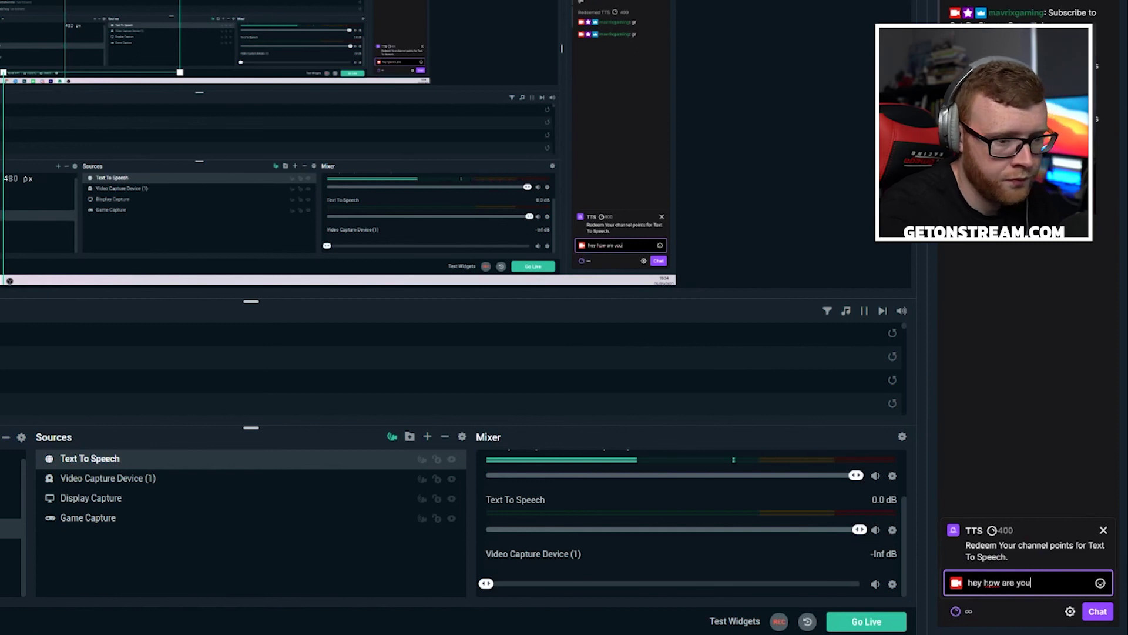
click(1094, 610)
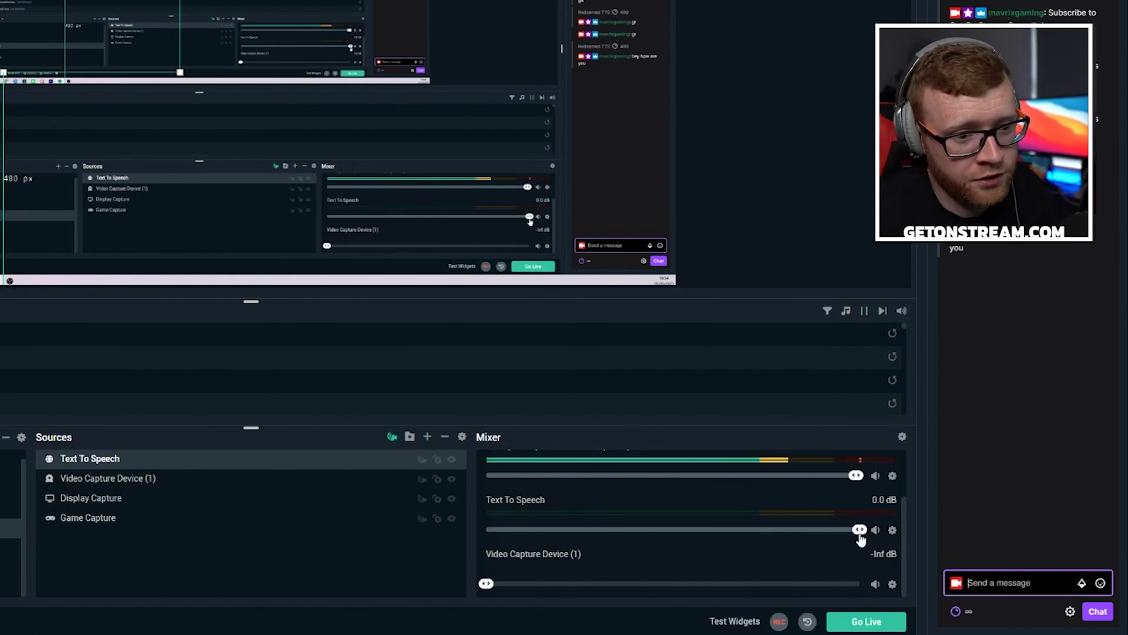
drag(860, 534, 481, 534)
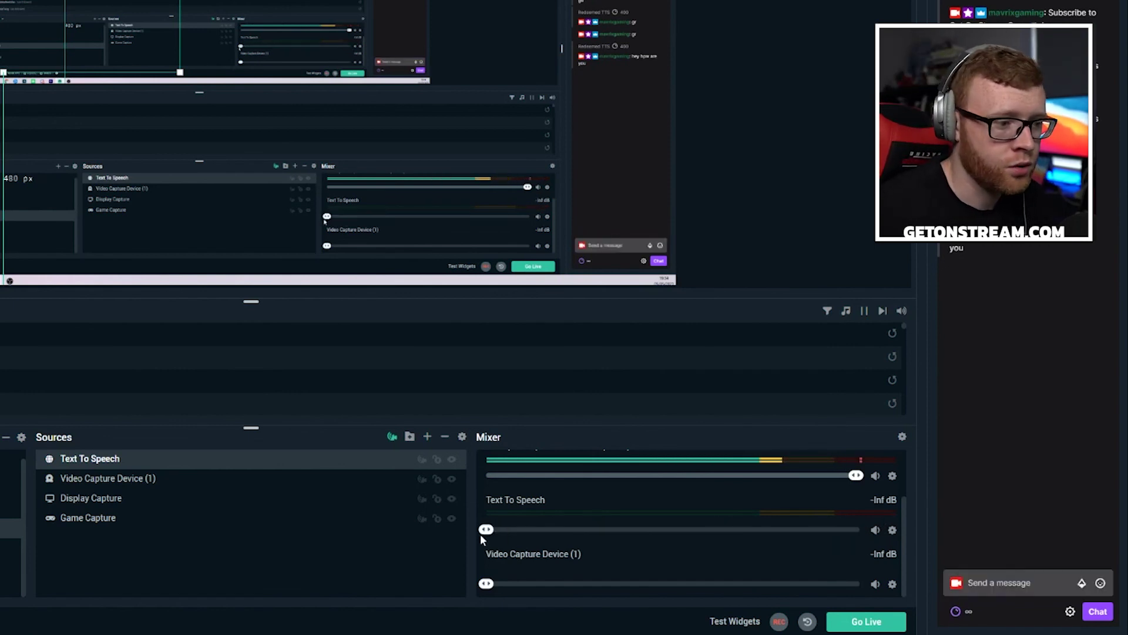
drag(481, 534, 860, 531)
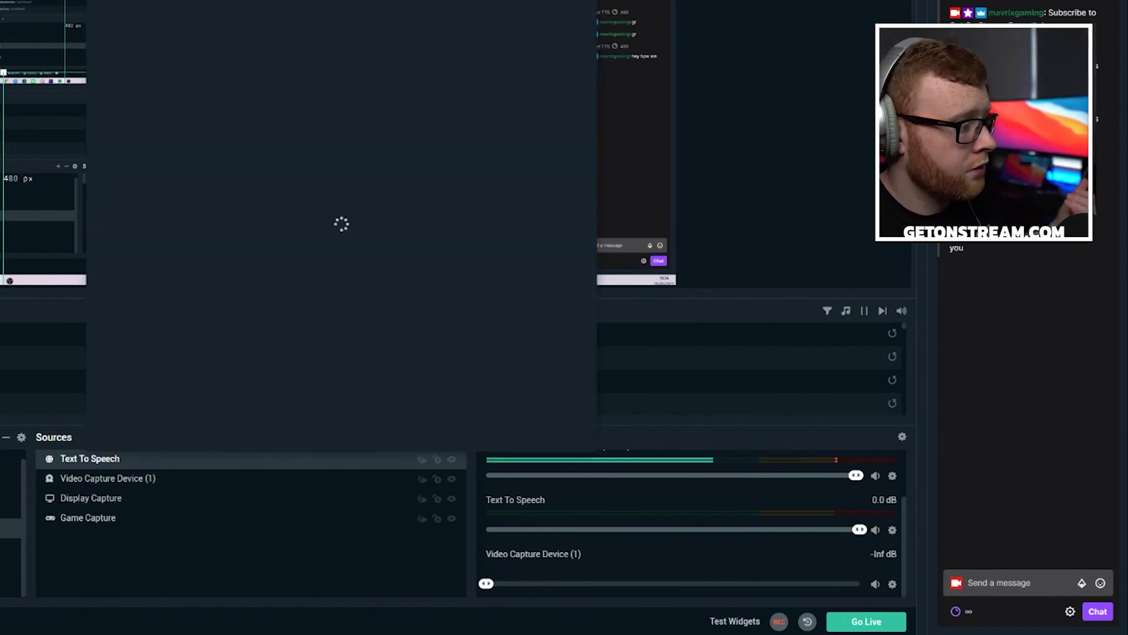
- In Hotkeys, assign F3 as the Text To Speech mute hotkey and save the settings
click(152, 120)
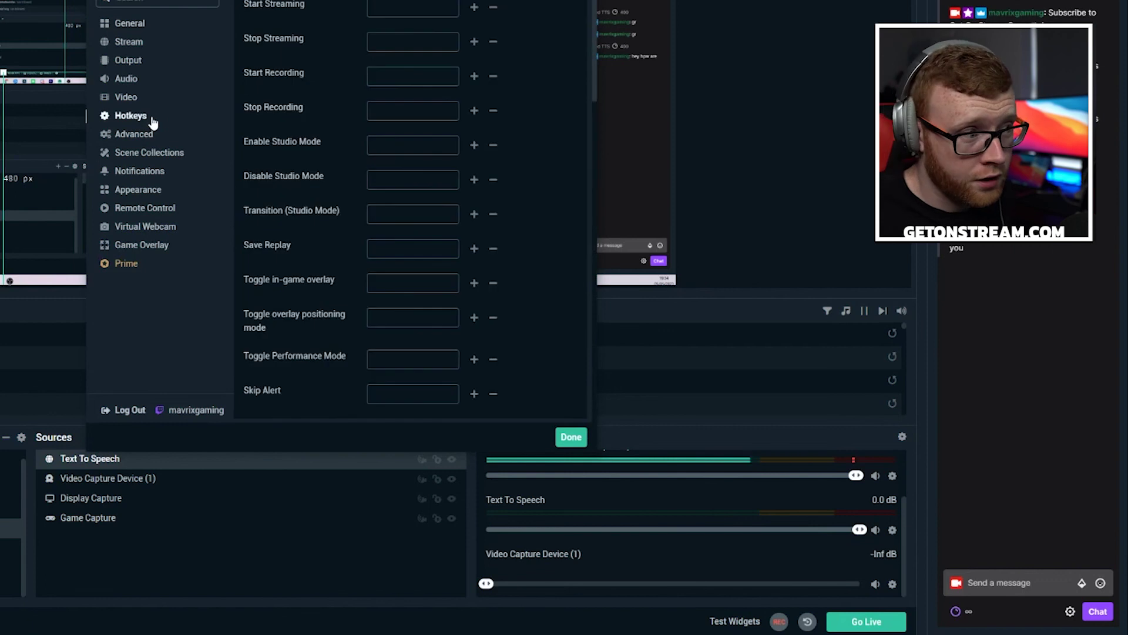
scroll(328, 164, down, 20)
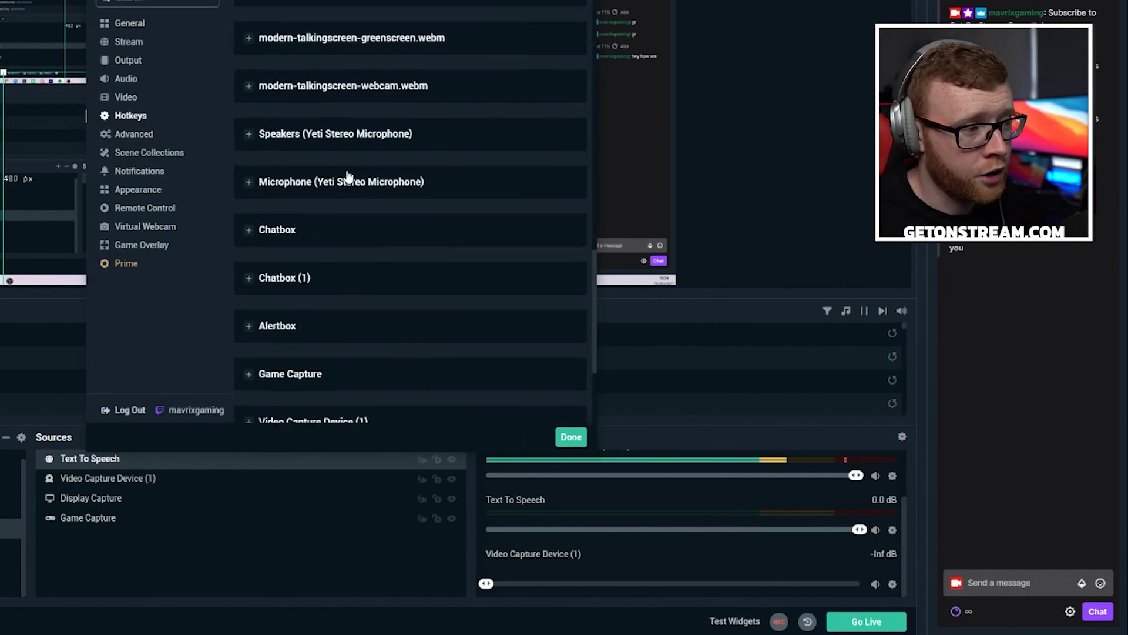
scroll(347, 176, down, 3)
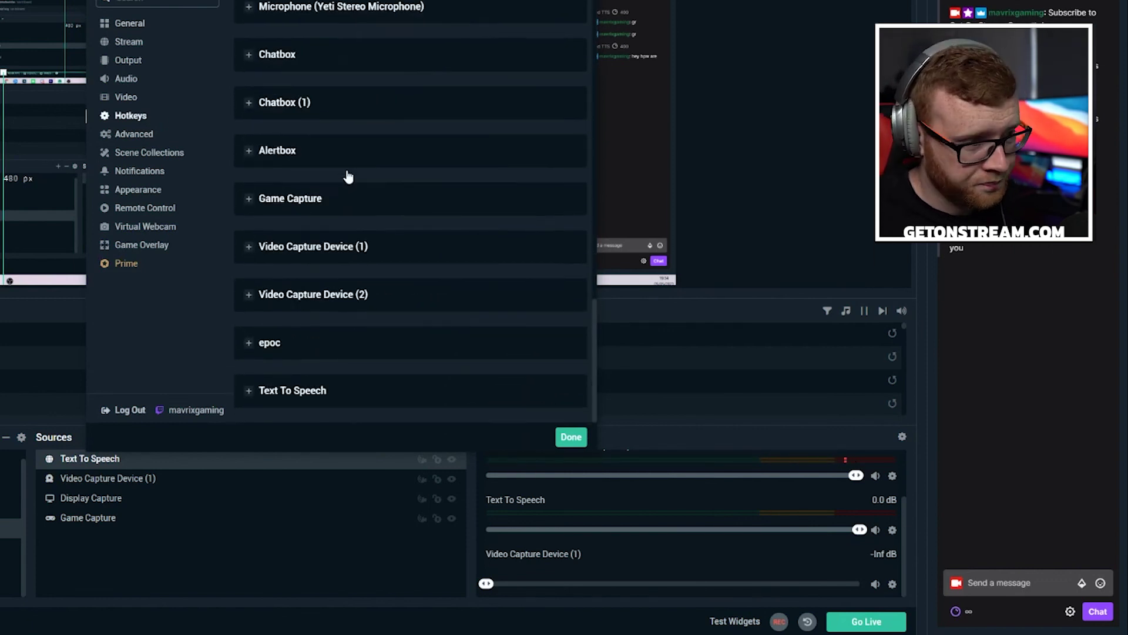
click(250, 392)
scroll(372, 361, down, 2)
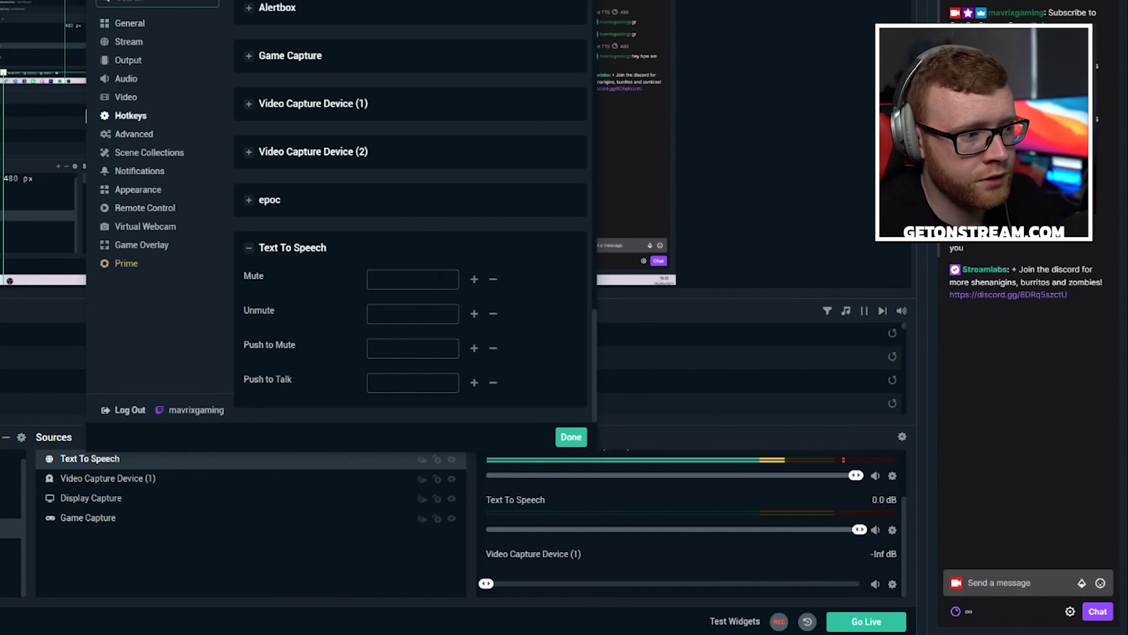
click(421, 278)
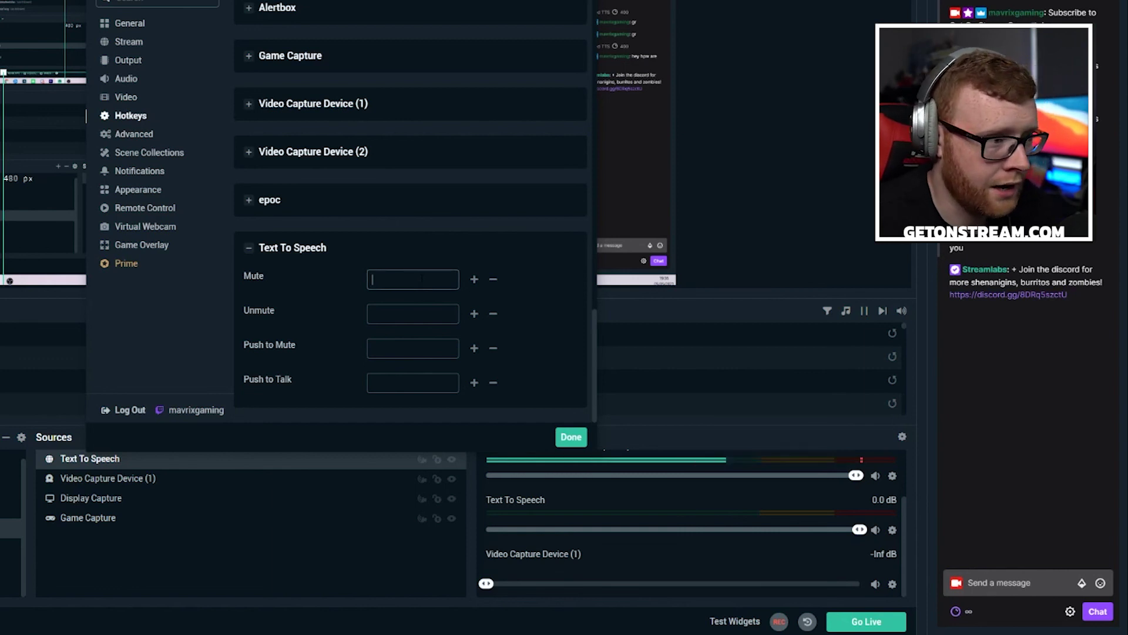
key(F3)
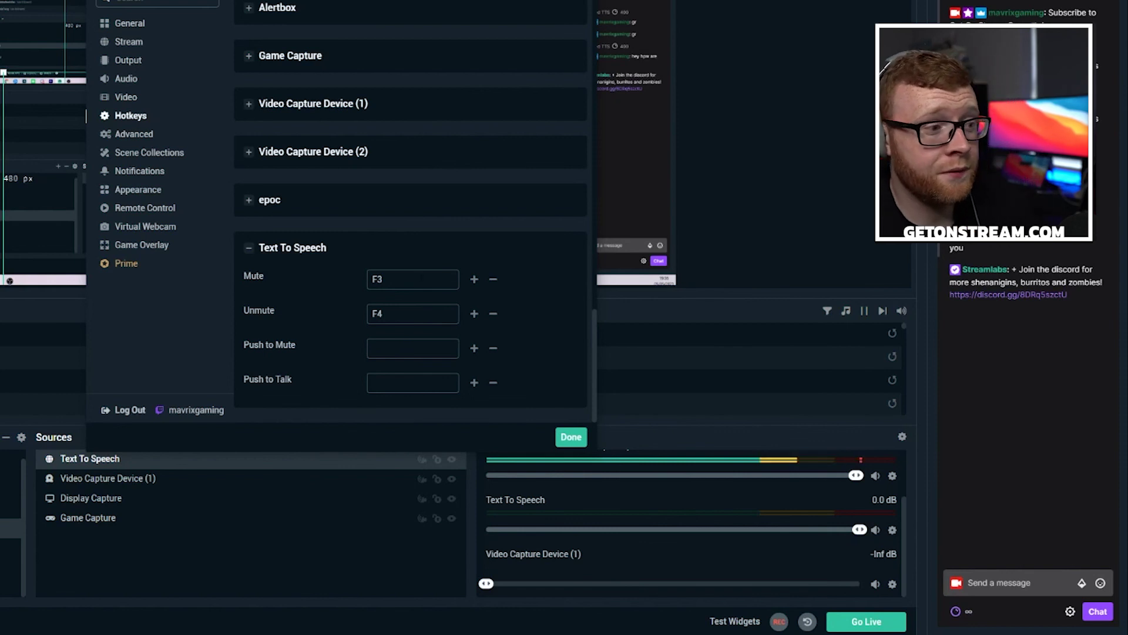
click(571, 438)
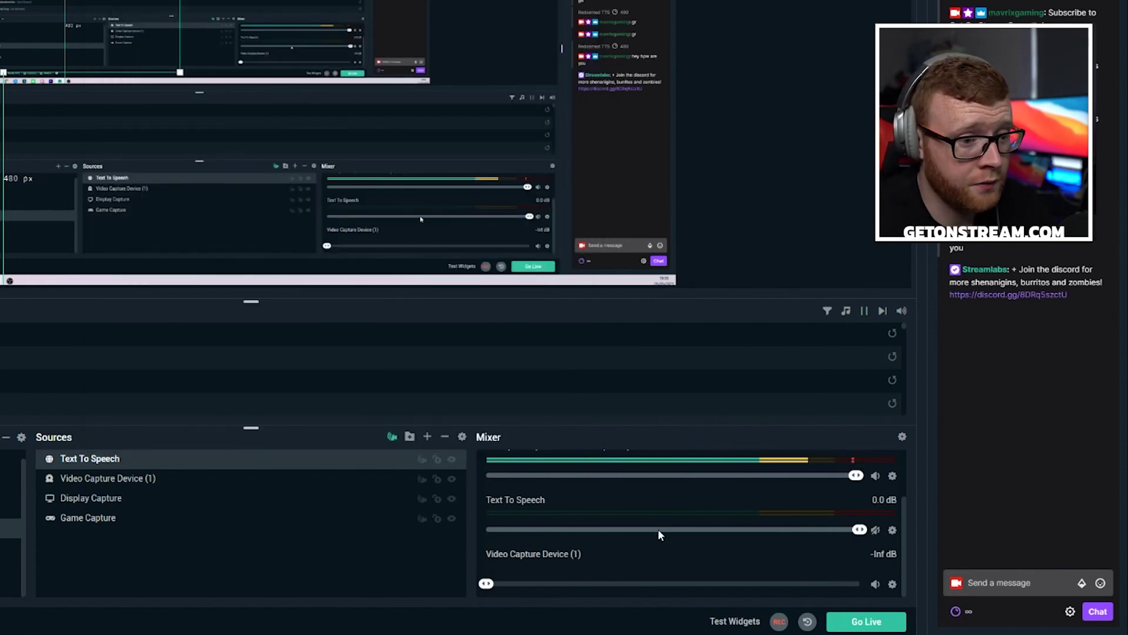
- Unmute the Text To Speech audio in the mixer
click(876, 531)
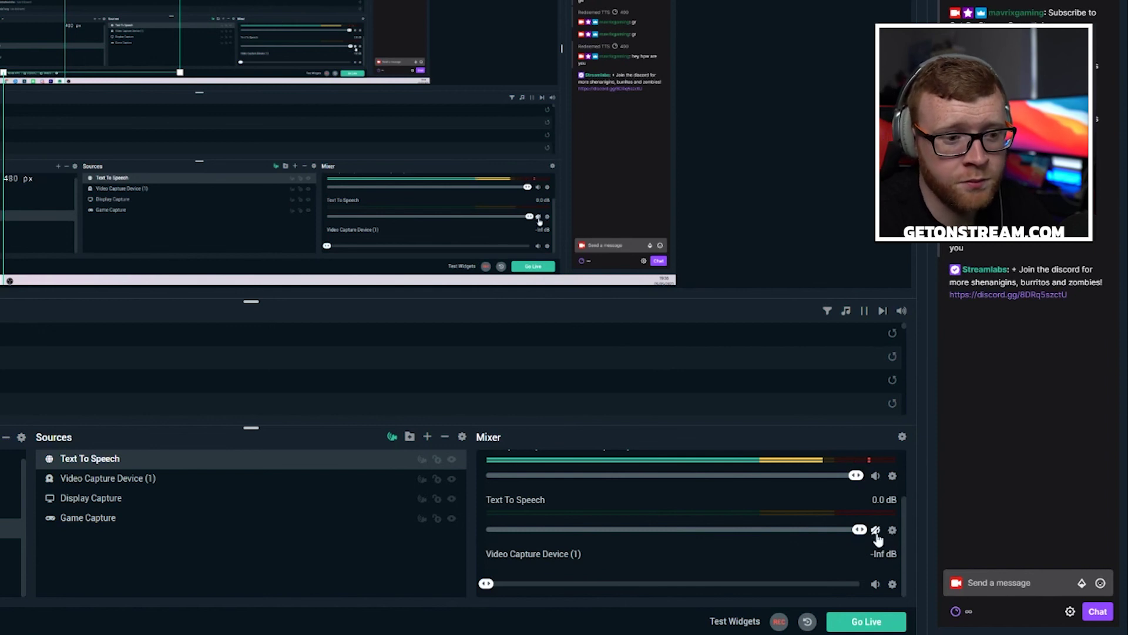